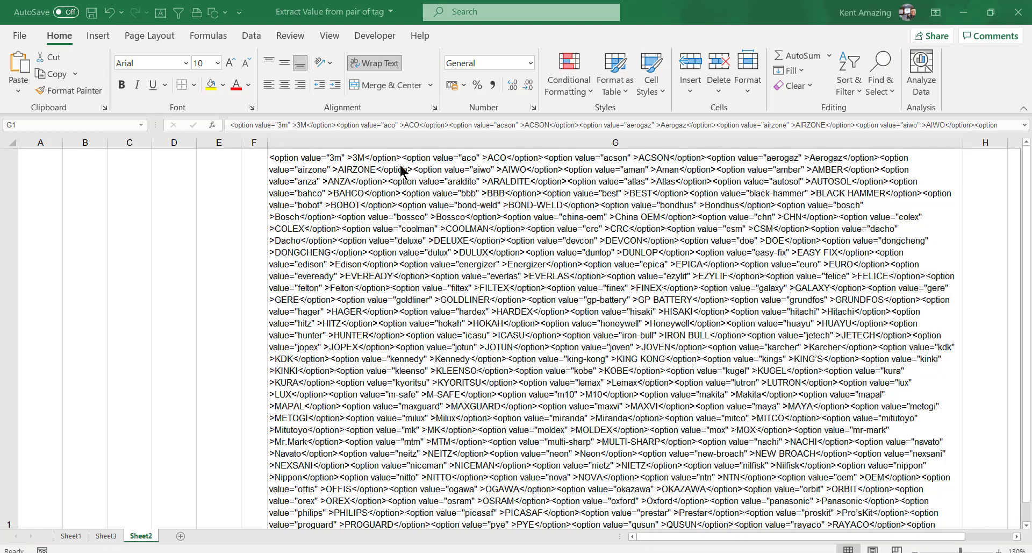
Copy the first five option tags, 3M through AIRZONE, from the text in cell G1 of Sheet2.
double_click(316, 158)
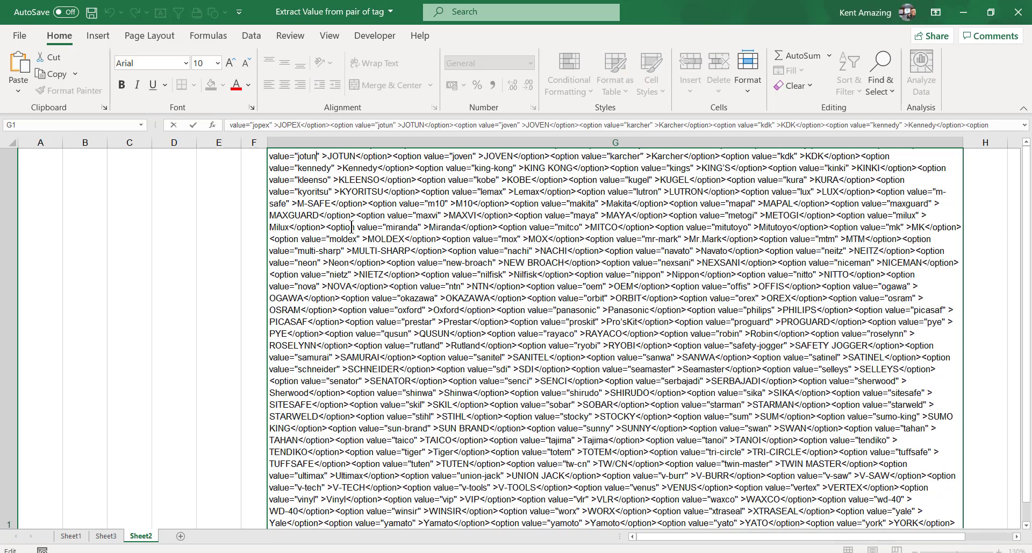
drag(389, 228, 412, 164)
key(ctrl+c)
click(278, 153)
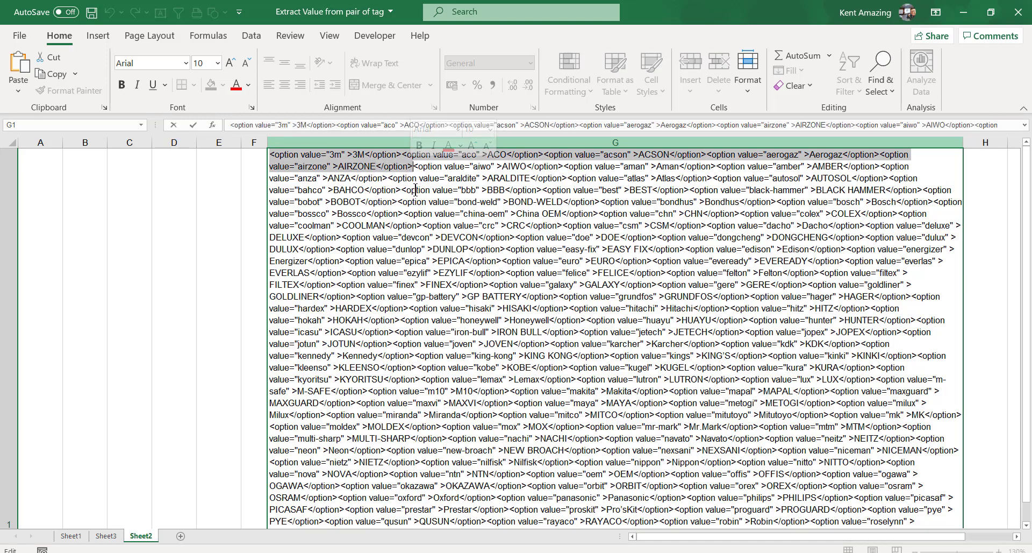
click(236, 281)
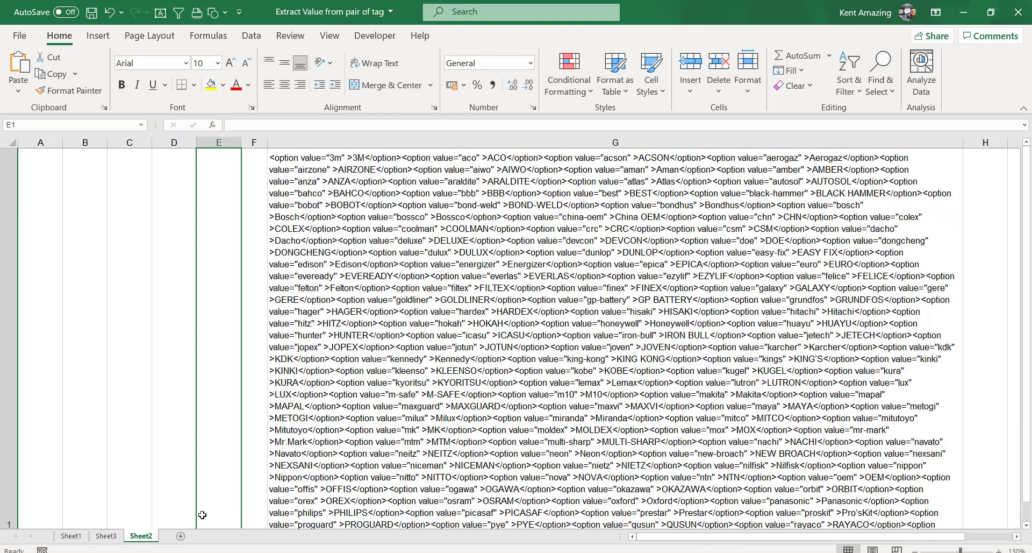
Add a new worksheet and open its cell B2 for editing.
click(179, 537)
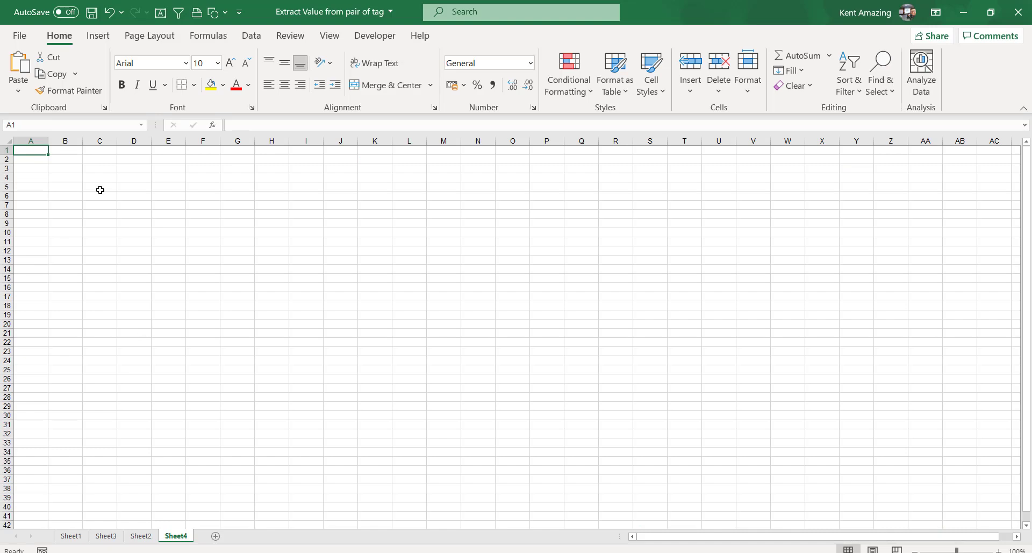
click(77, 161)
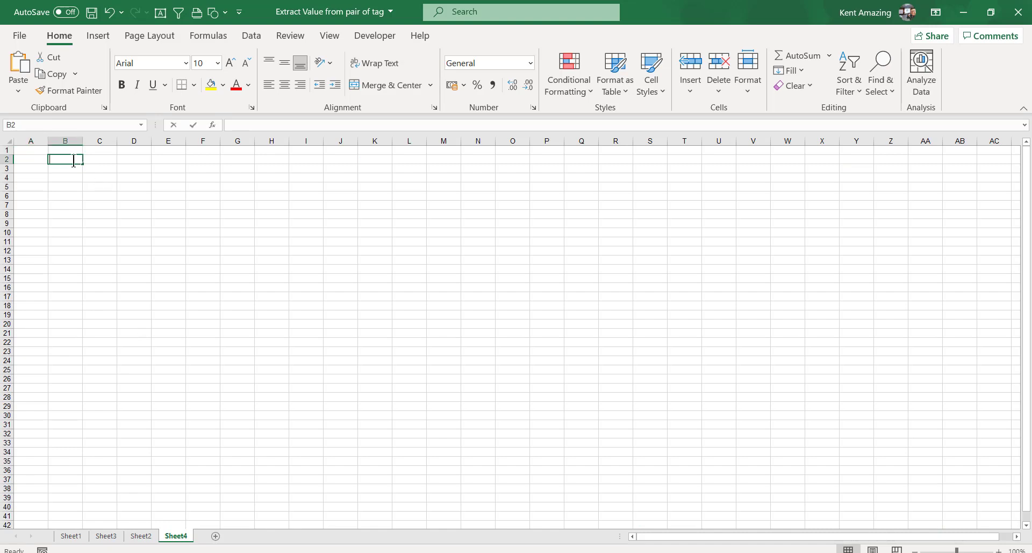
Reopen the option-tag text in cell G1 of Sheet2 and return to its beginning.
click(141, 536)
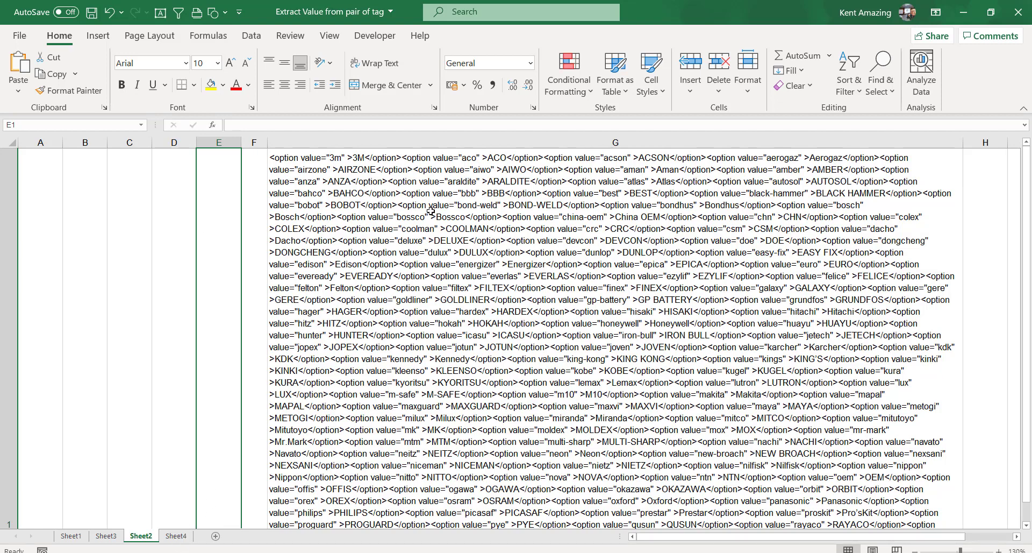
click(489, 497)
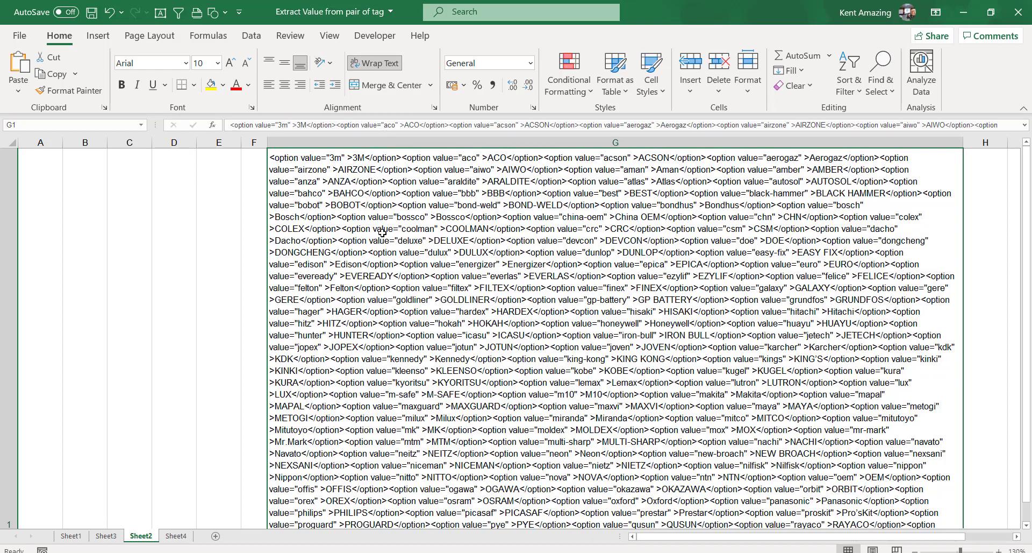
double_click(375, 185)
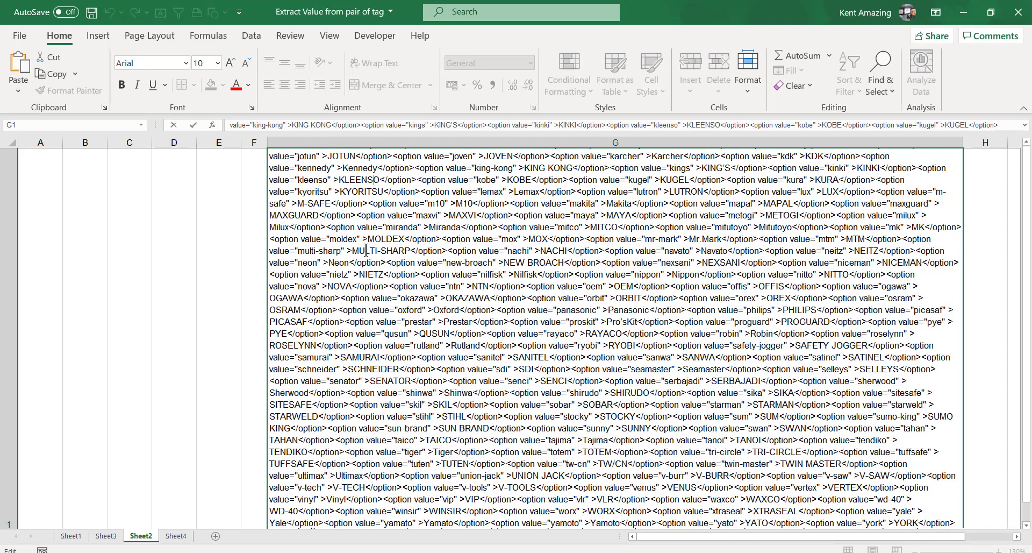
drag(373, 240, 371, 150)
click(365, 190)
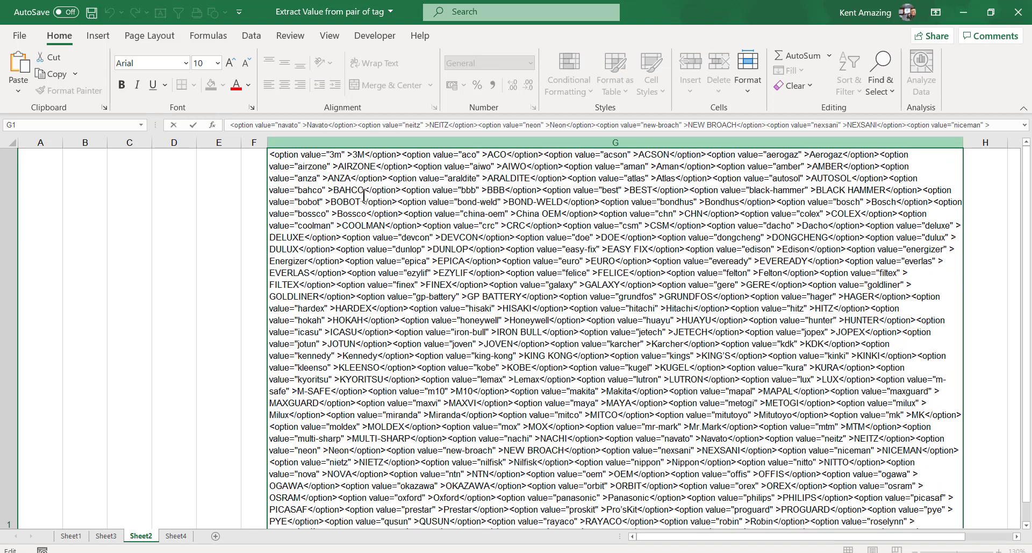
Paste the five copied option tags into cell B2 of Sheet4.
click(176, 535)
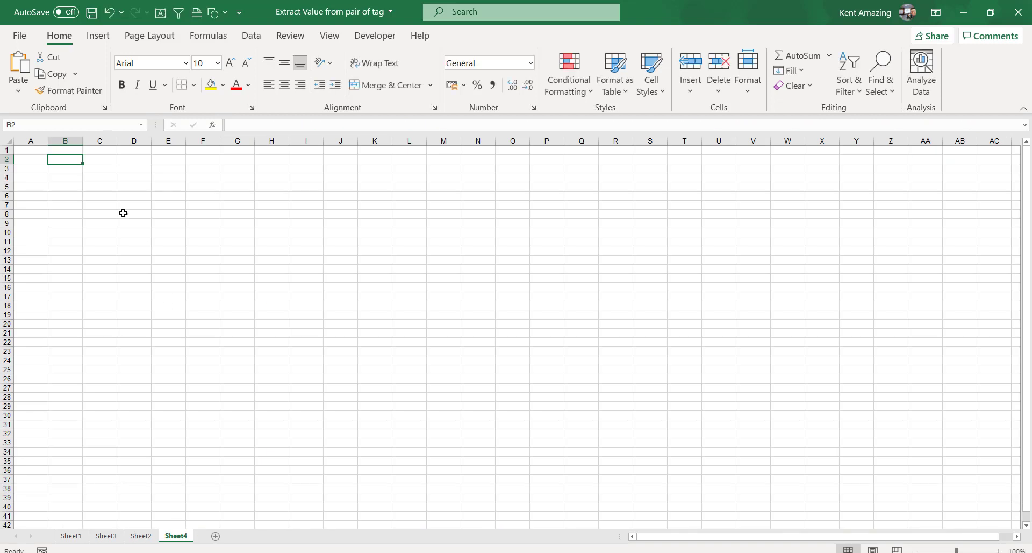
double_click(70, 161)
key(ctrl+v)
click(70, 178)
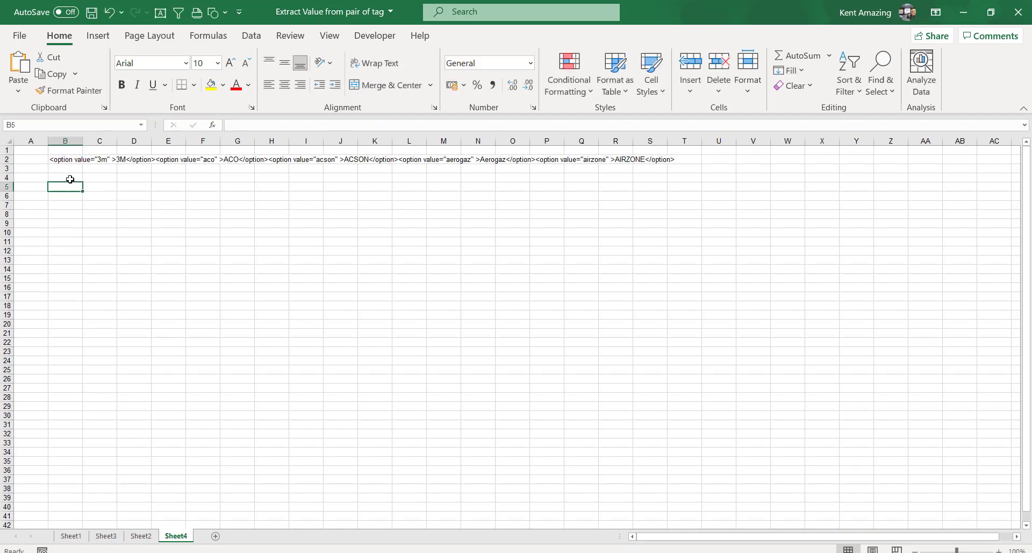
Copy the value 3M out of the tag text in B2 and paste it into cell B4.
double_click(55, 160)
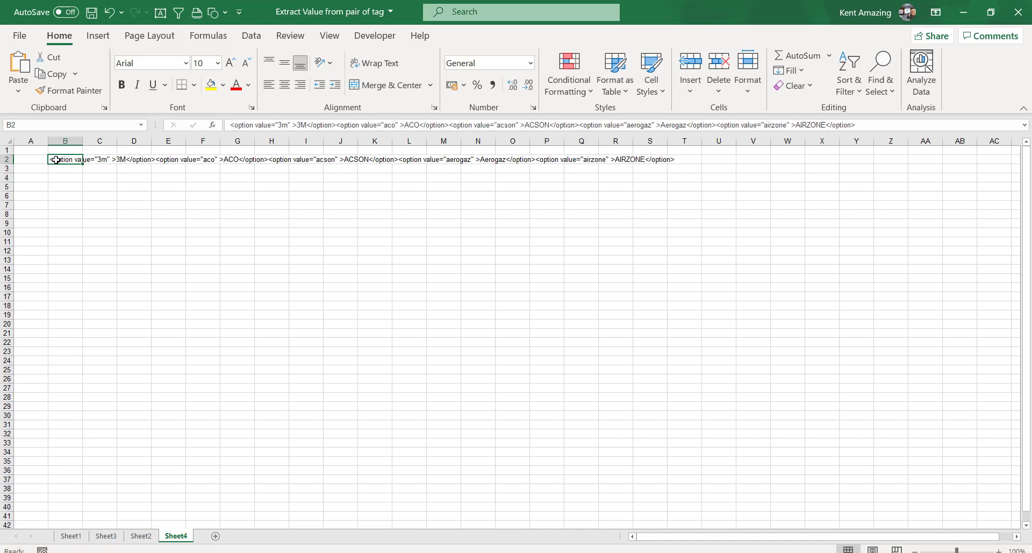
drag(308, 124, 296, 115)
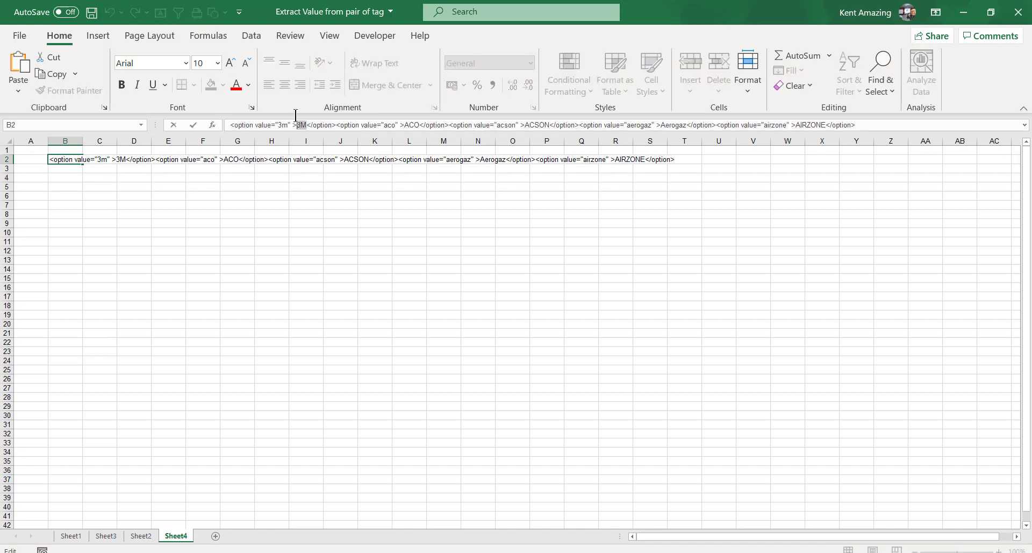
key(ctrl+c)
click(59, 177)
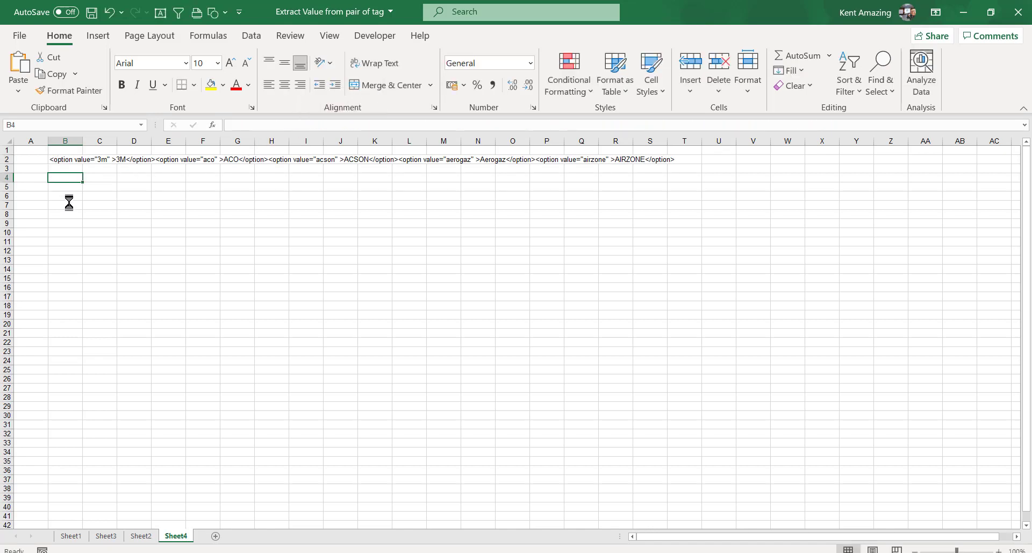
key(ctrl+v)
Copy the value ACO out of the tag text in B2 and paste it into cell C4.
click(80, 158)
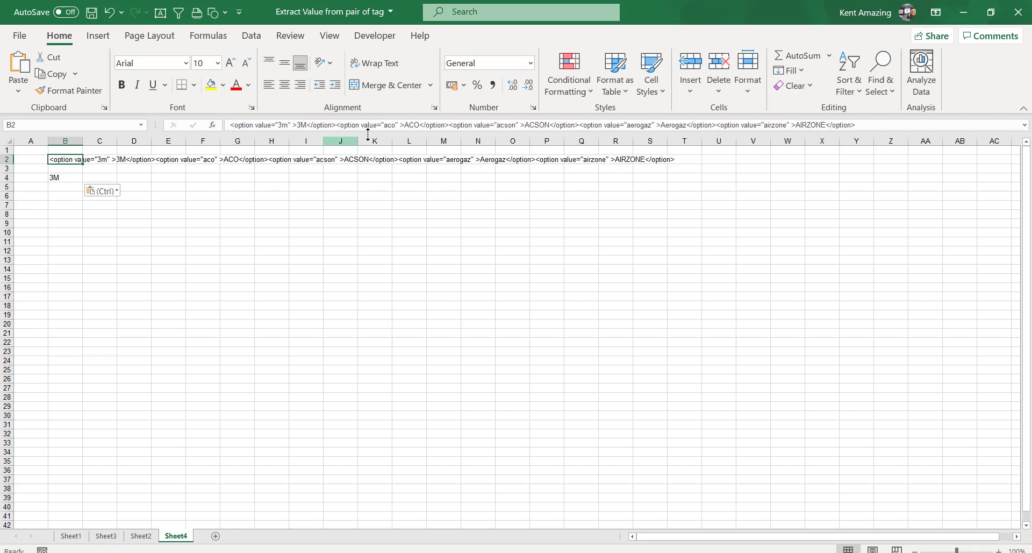
double_click(405, 125)
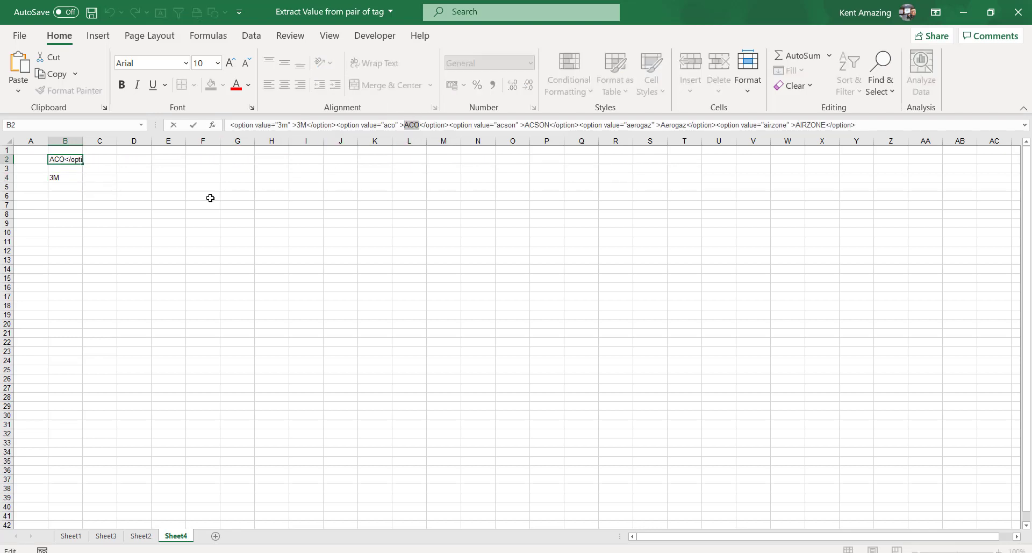
click(100, 181)
key(ctrl+v)
Copy the value ACSON out of the tag text in B2 and paste it into cell D4.
click(68, 159)
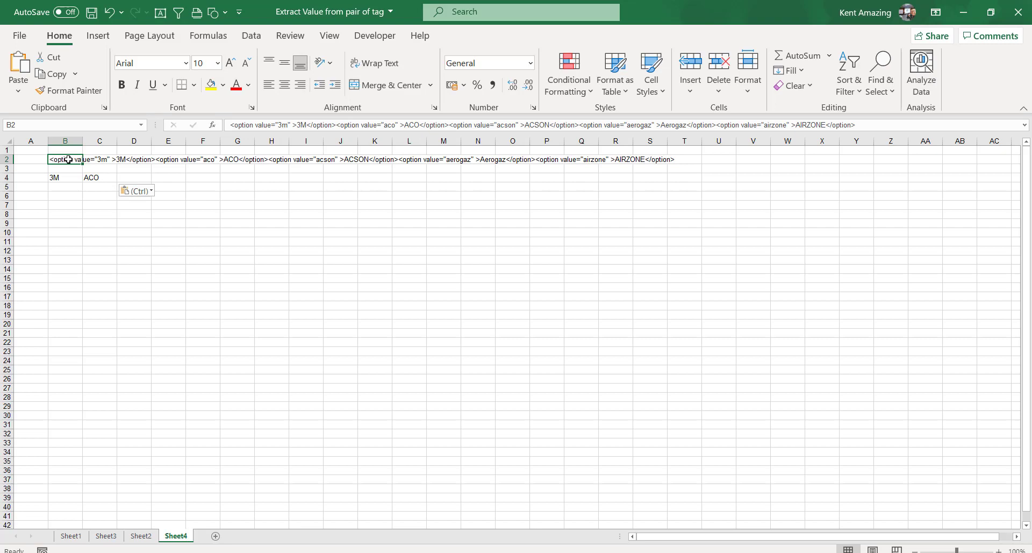
double_click(535, 125)
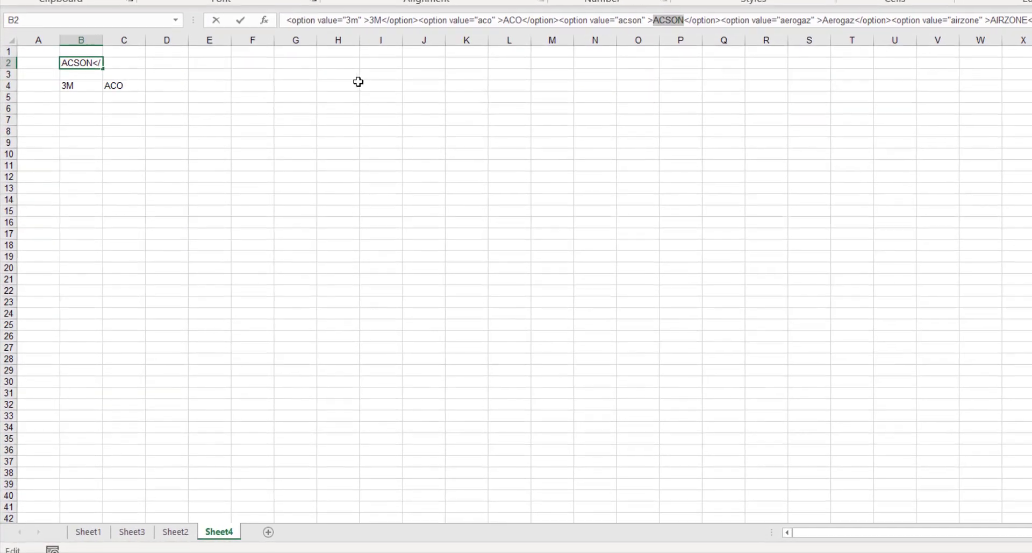
click(271, 177)
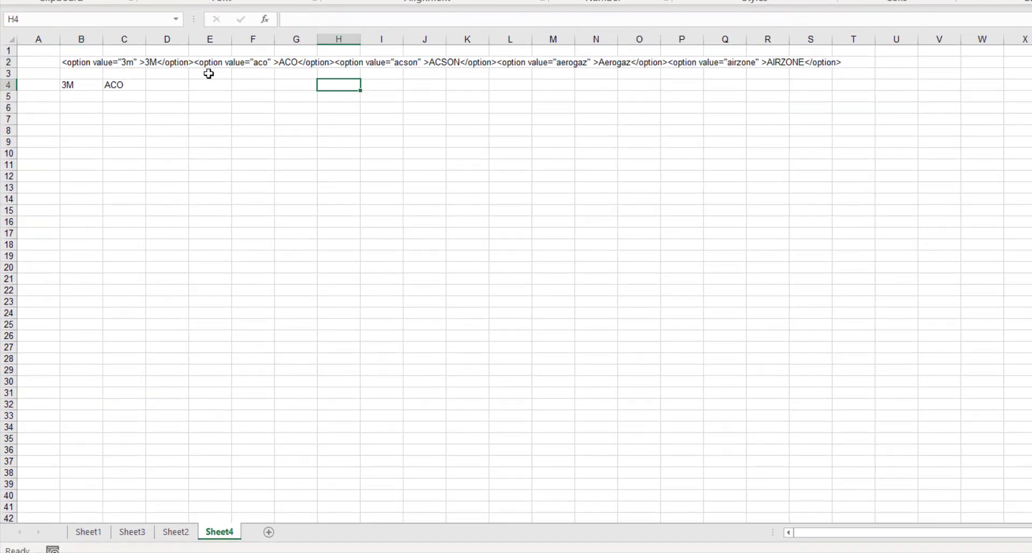
click(175, 86)
key(ctrl+v)
click(85, 53)
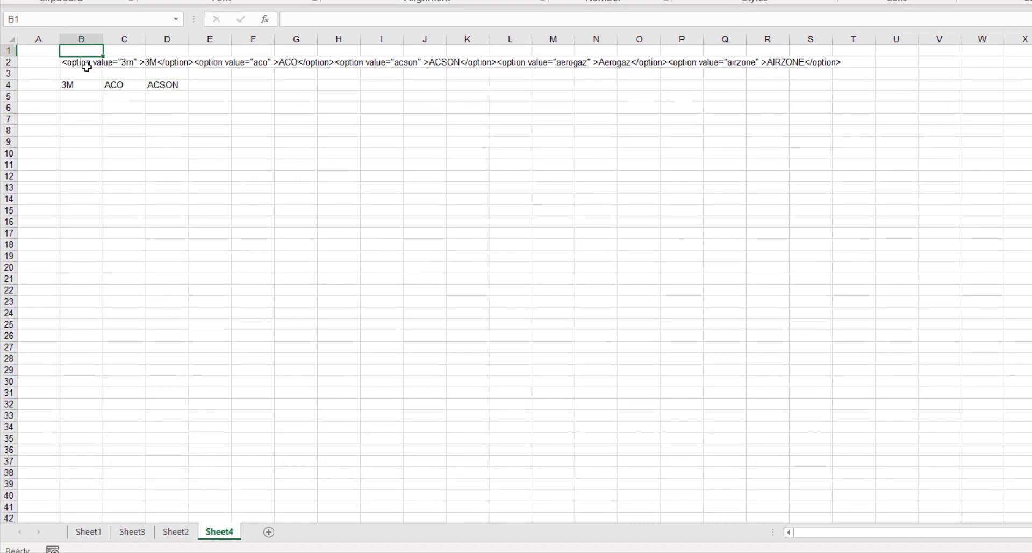
Clear the three manually extracted values from cells B4 to D4.
click(87, 66)
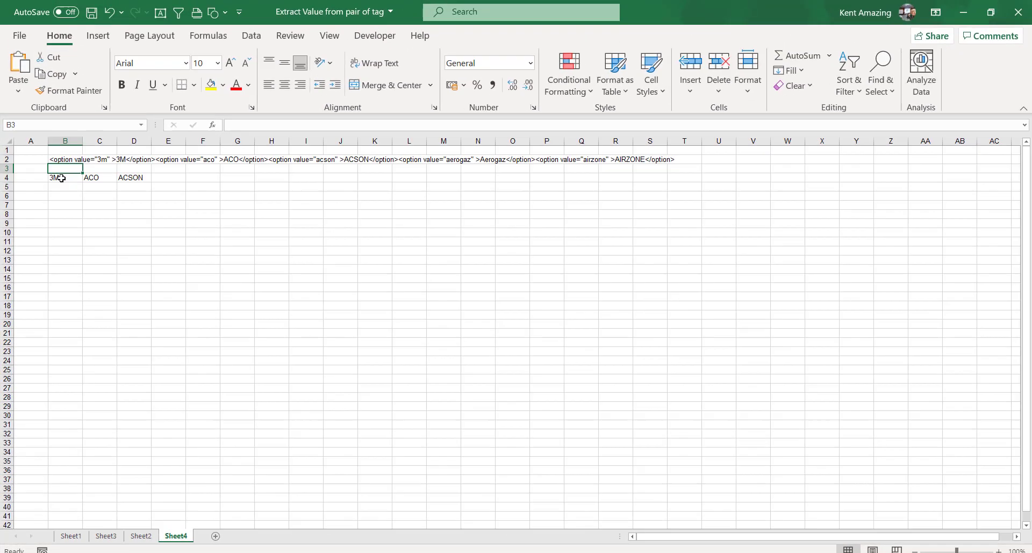
drag(69, 138, 167, 138)
key(Delete)
click(127, 232)
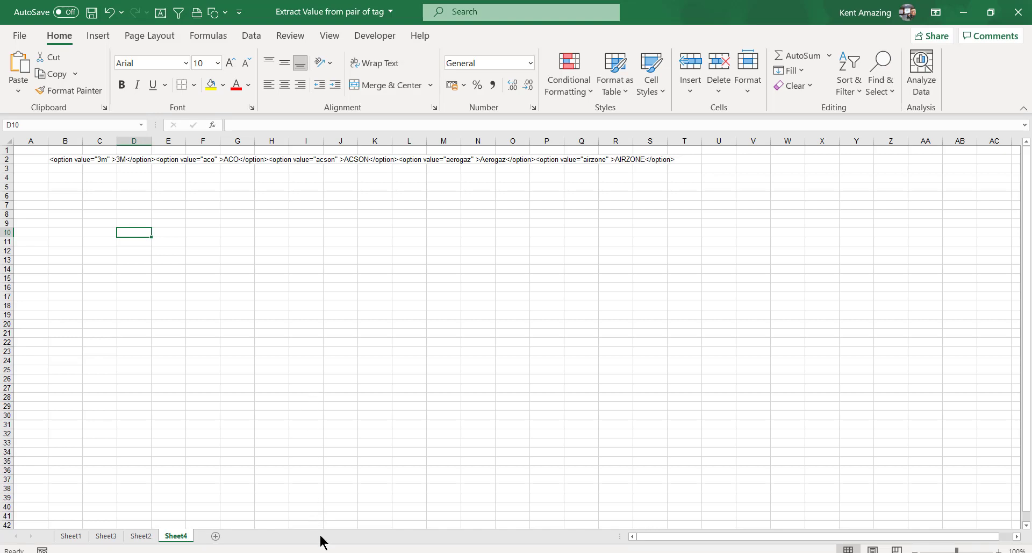
Switch to the browser to view the LinkedIn recommendation about extracting option tag values, and return to the Excel workbook.
key(alt+Tab)
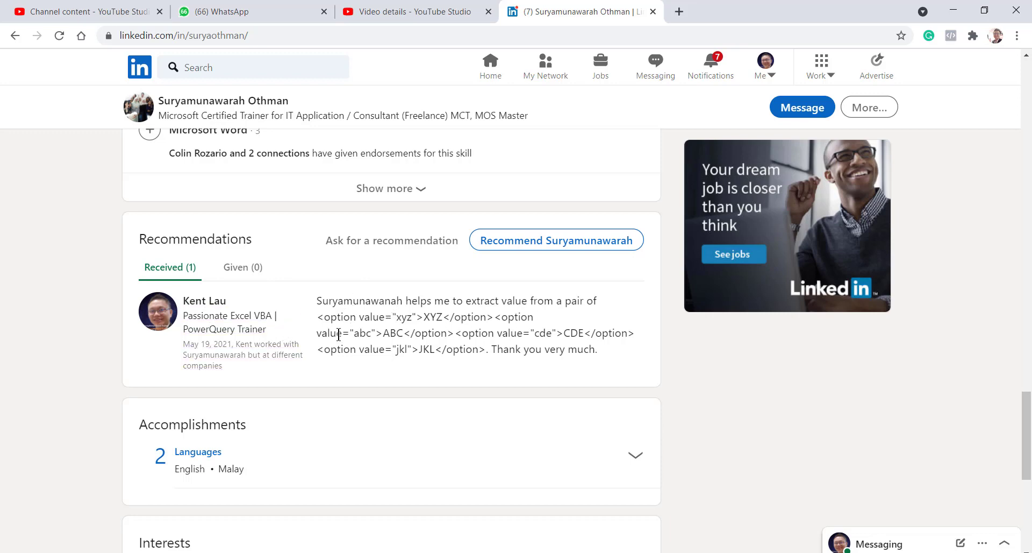
mouse_move(329, 552)
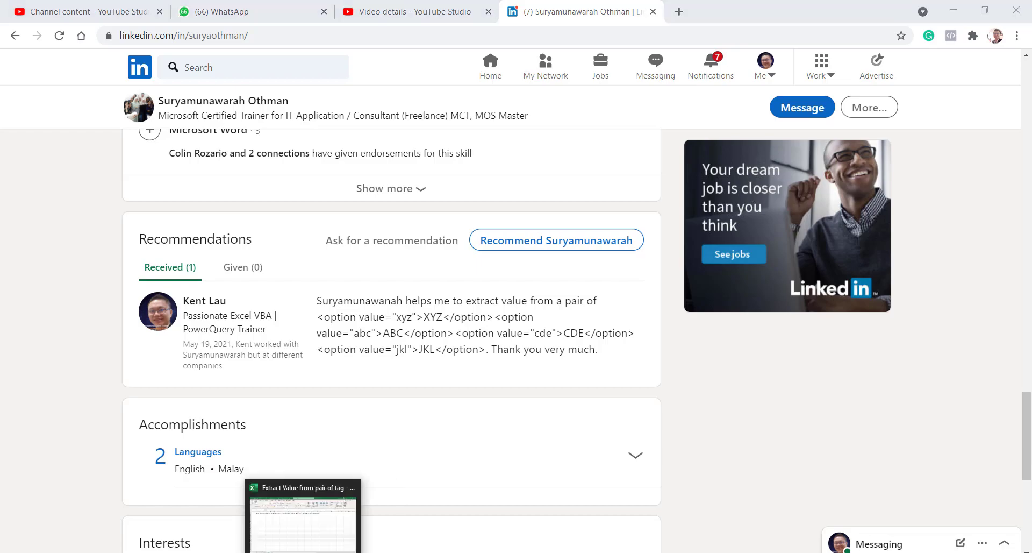
click(276, 552)
Open Find and Replace in replace mode with cell B2 selected.
click(68, 159)
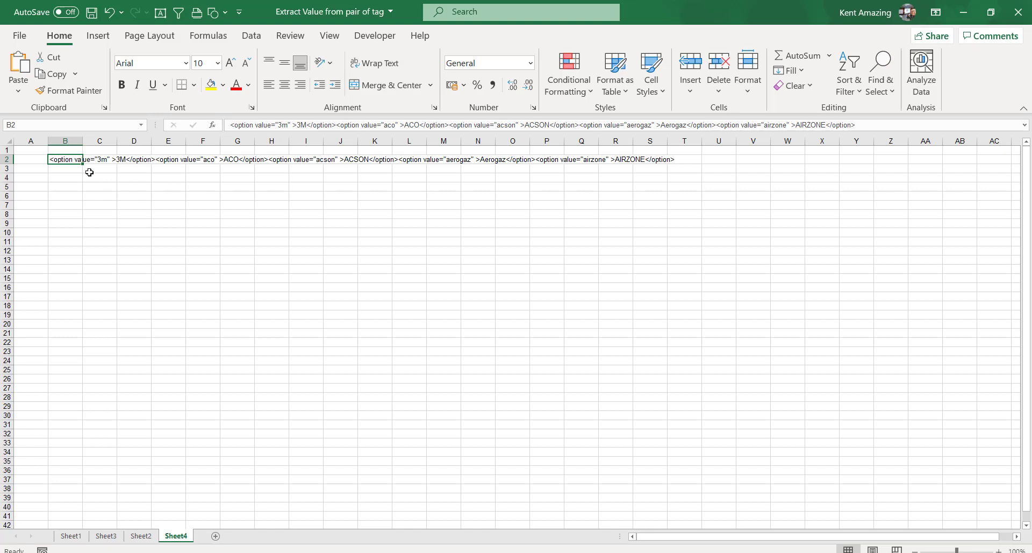
click(876, 91)
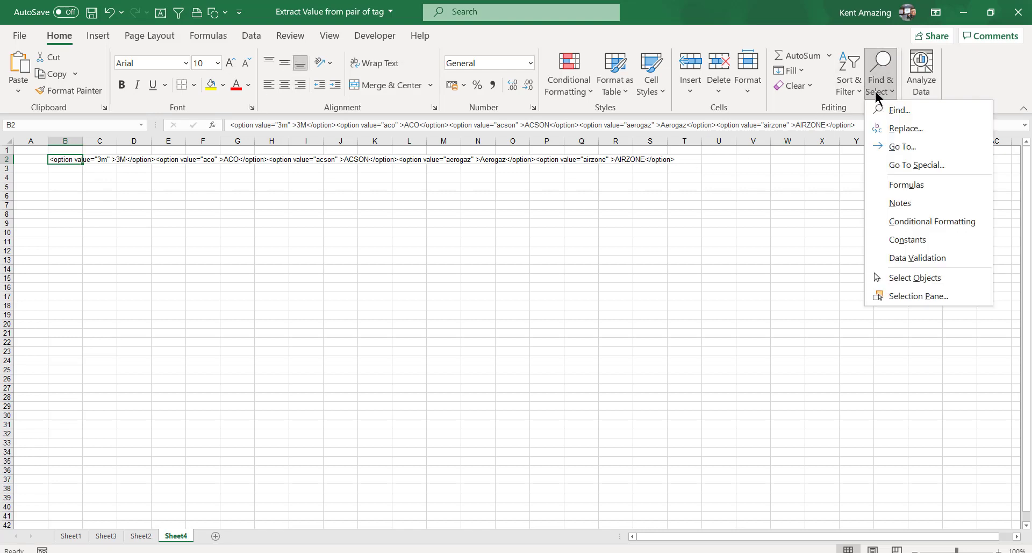
click(905, 129)
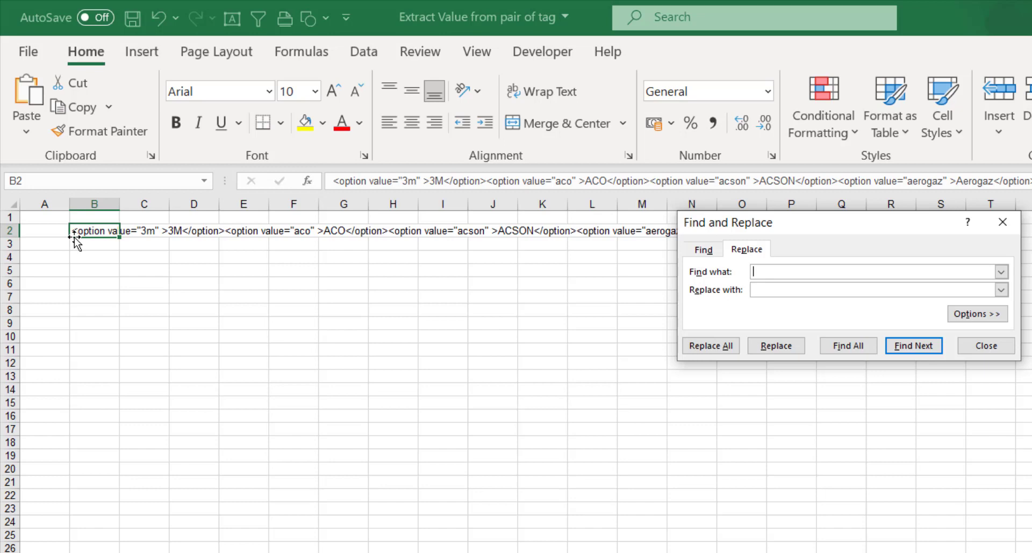
Colour the four angle brackets enclosing the opening and closing tags of the first option in cell B2 red.
click(84, 229)
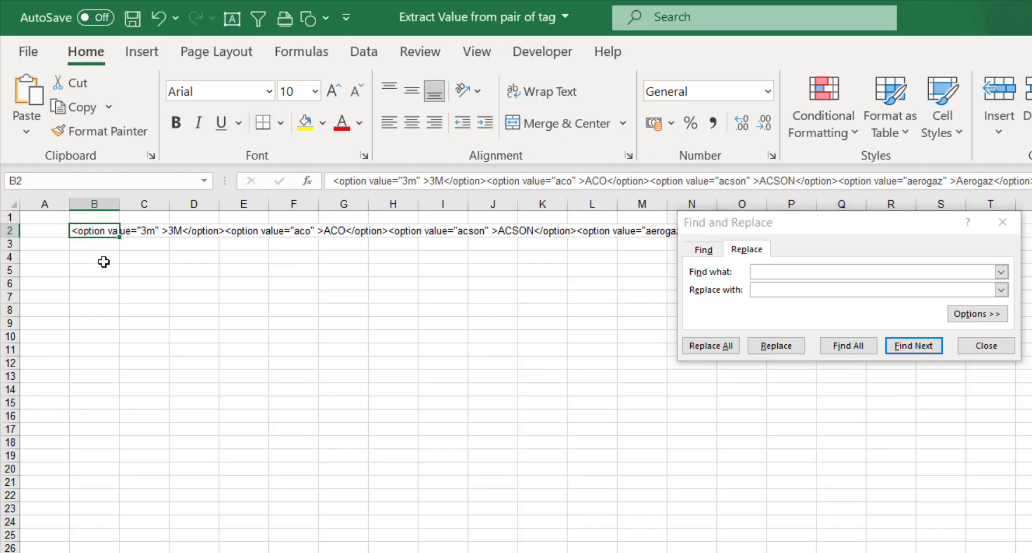
ctrl+scroll(118, 386, up, 10)
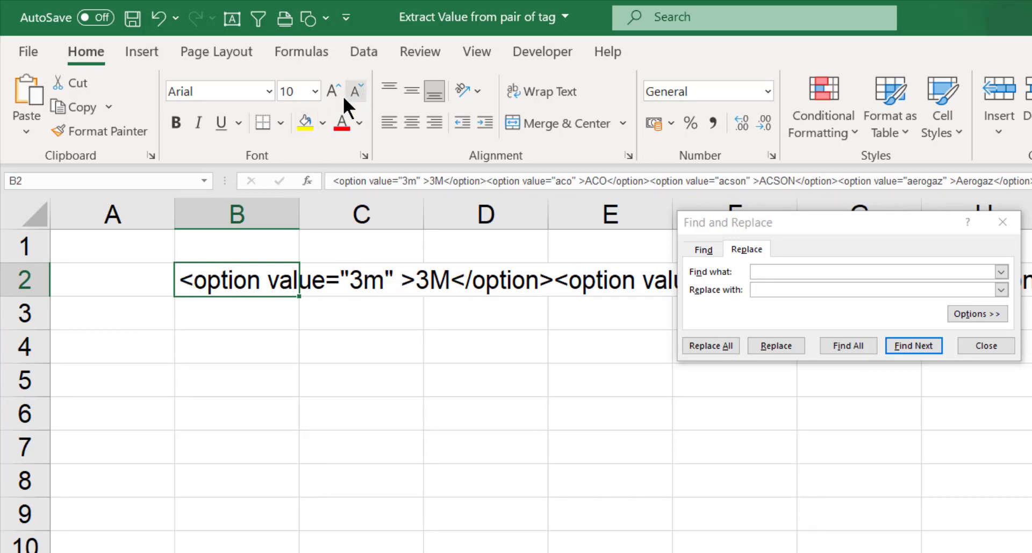
double_click(197, 272)
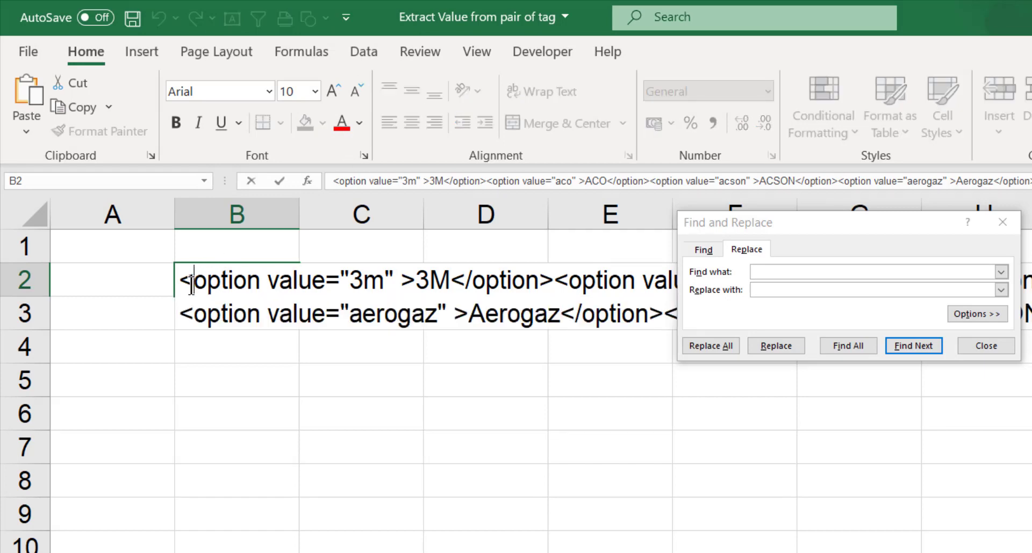
drag(195, 275, 163, 280)
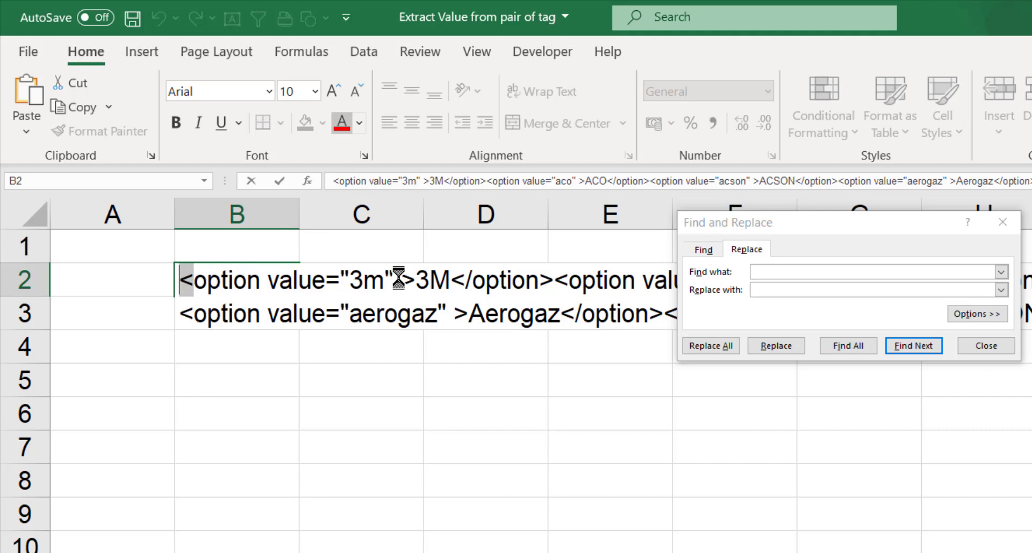
drag(402, 277, 465, 278)
click(340, 124)
click(454, 277)
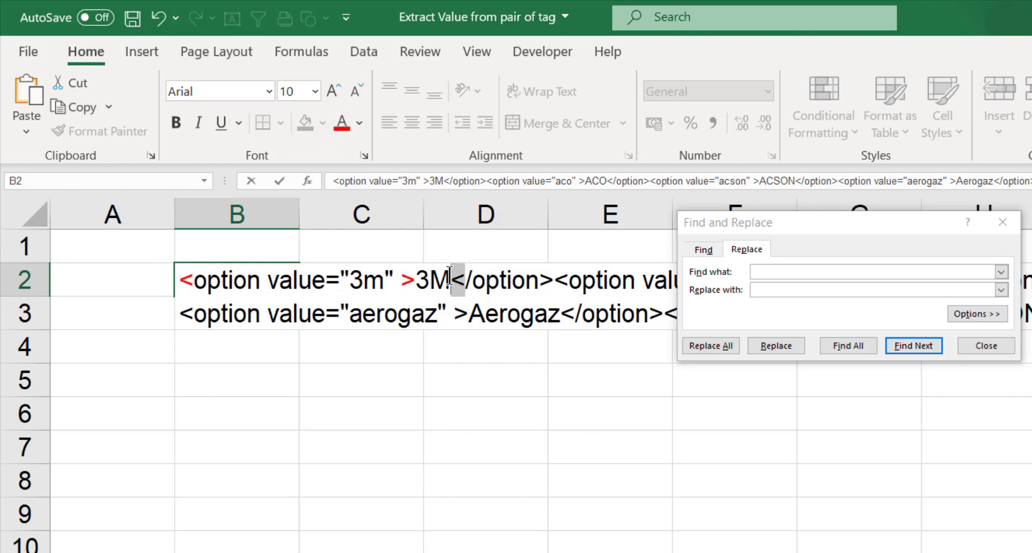
click(340, 125)
drag(539, 277, 554, 278)
click(344, 121)
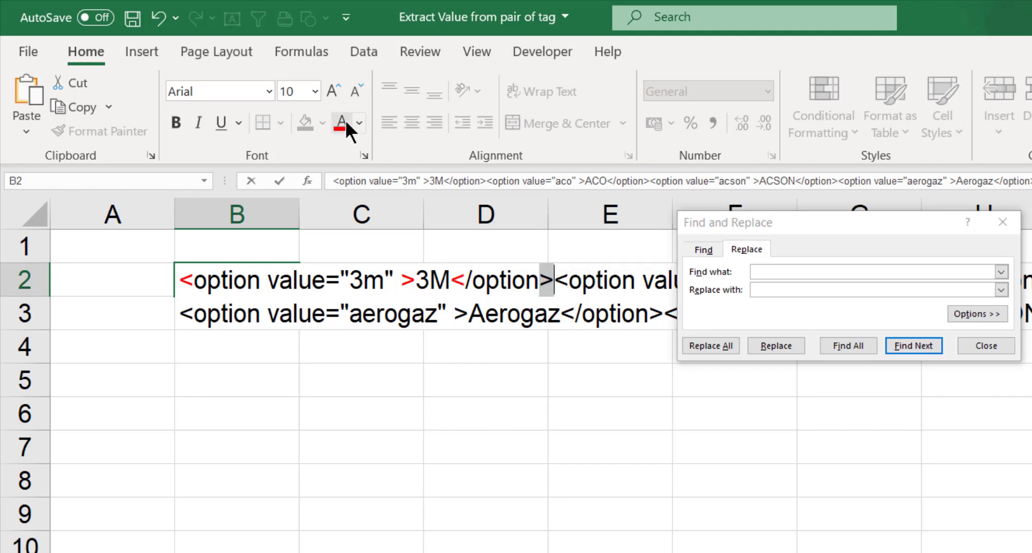
click(382, 385)
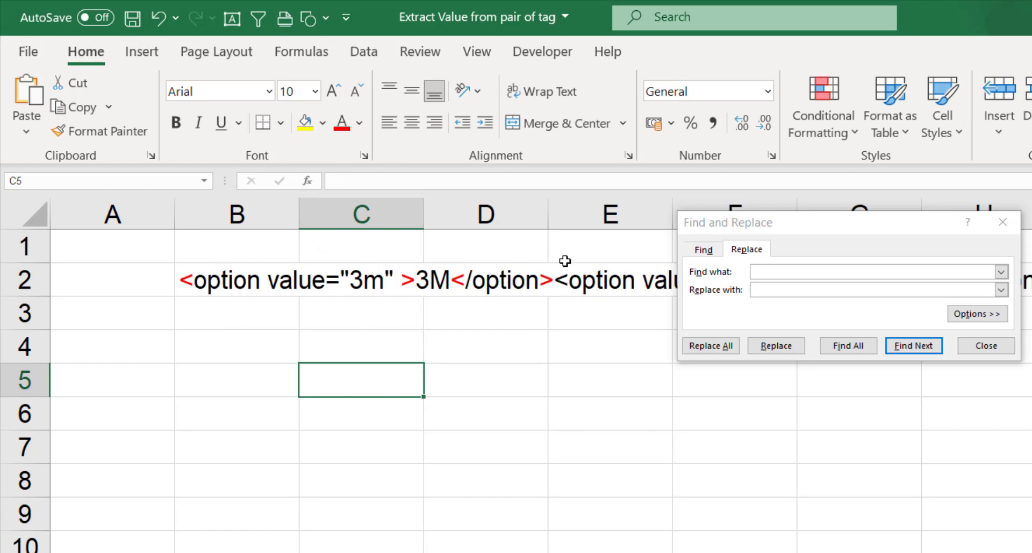
Set Find and Replace to search for the wildcard pattern <*> and substitute a single space.
click(773, 270)
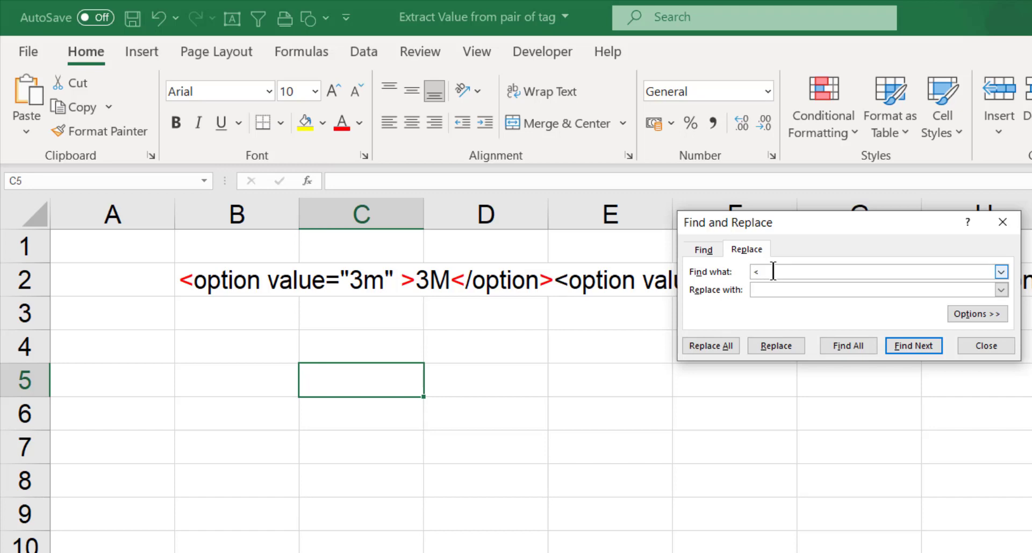
text(<*)
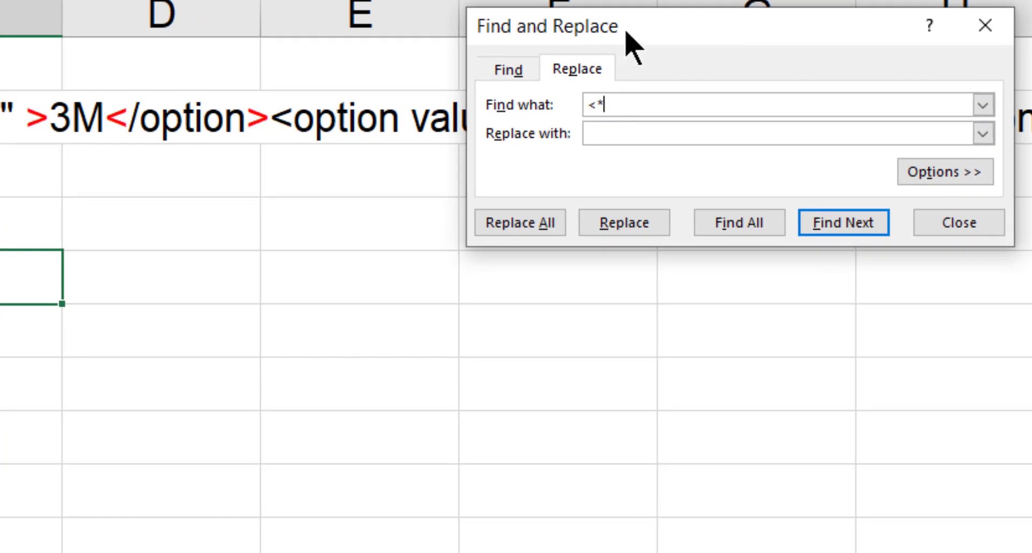
drag(779, 226, 542, 334)
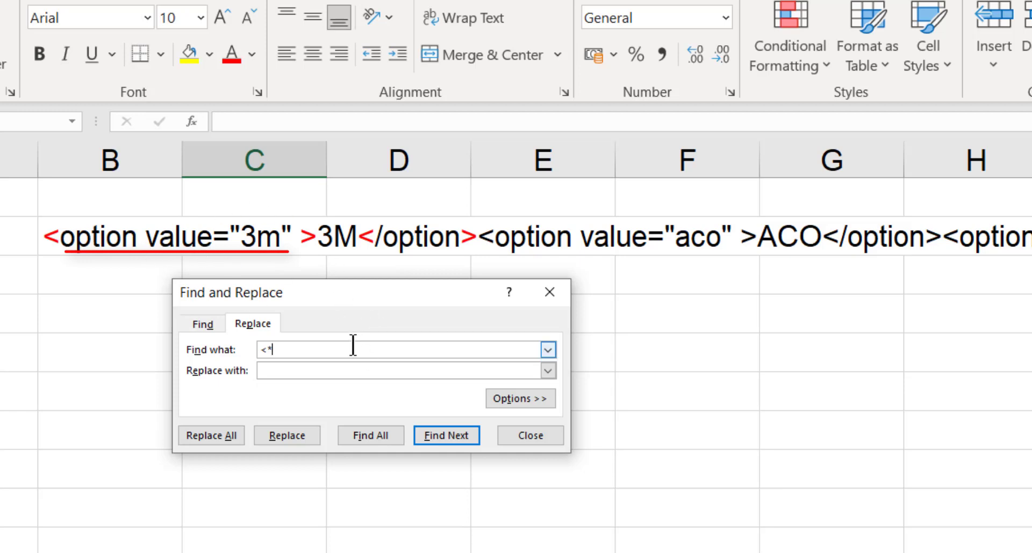
text(>)
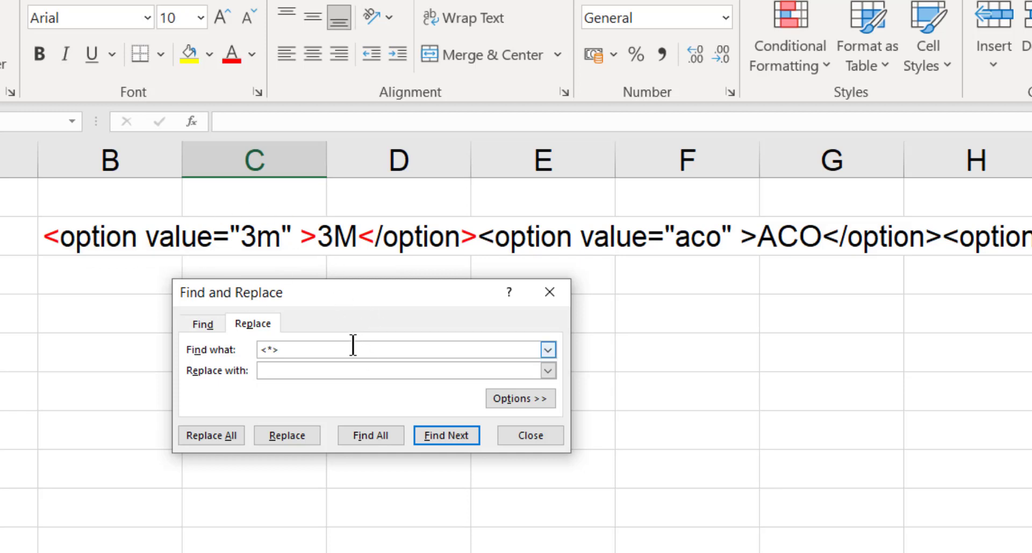
click(274, 370)
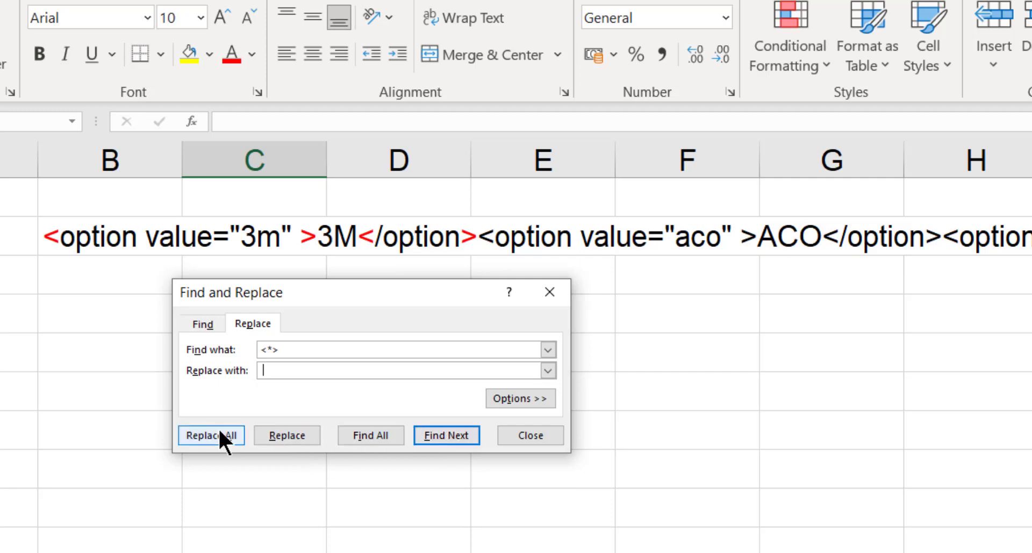
Replace all the tags in cell B2 with spaces and close Find and Replace.
click(297, 431)
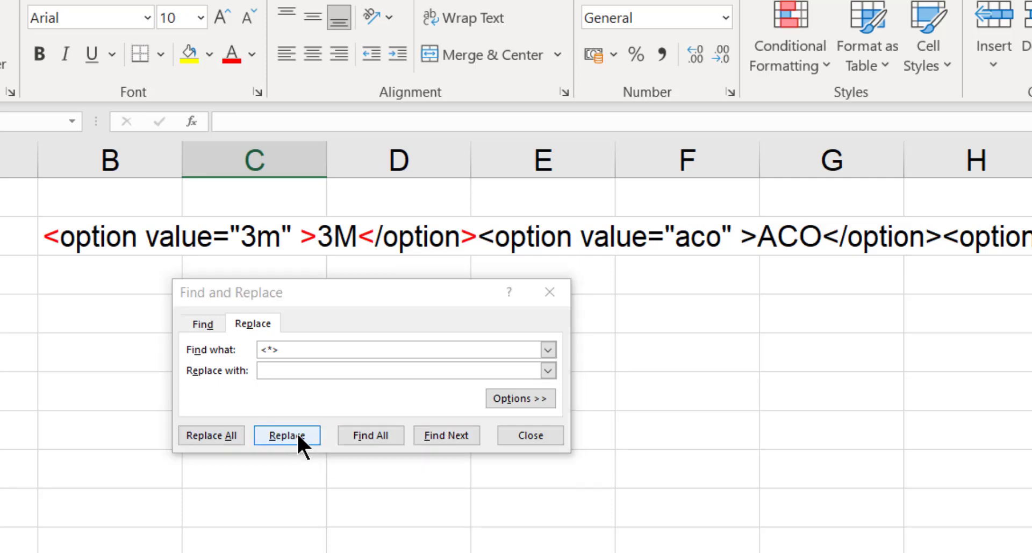
click(683, 438)
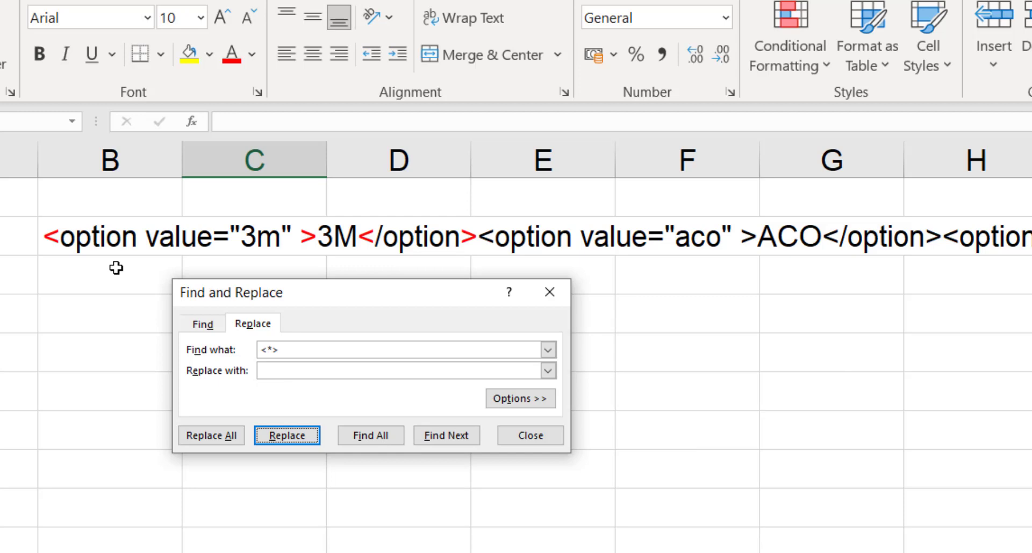
click(101, 247)
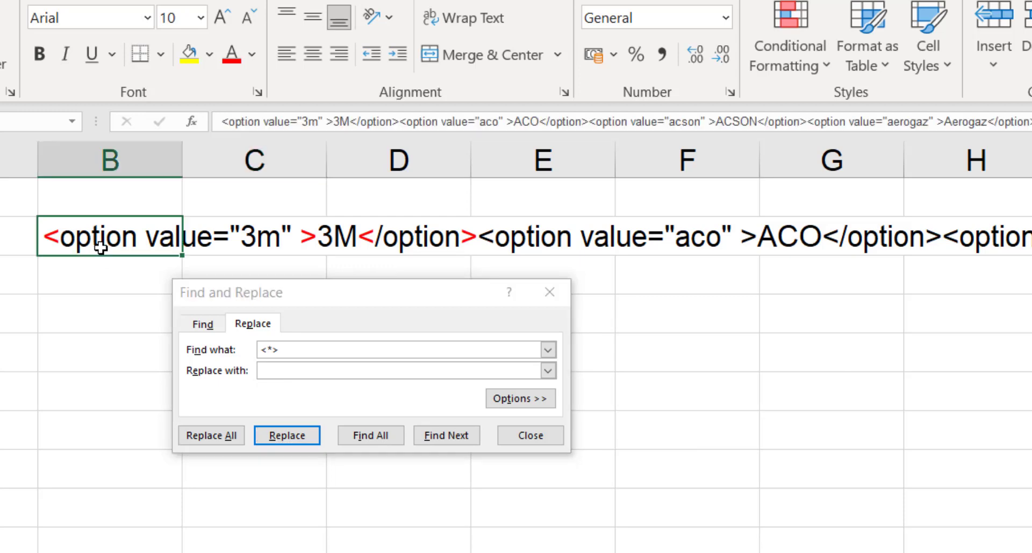
click(280, 429)
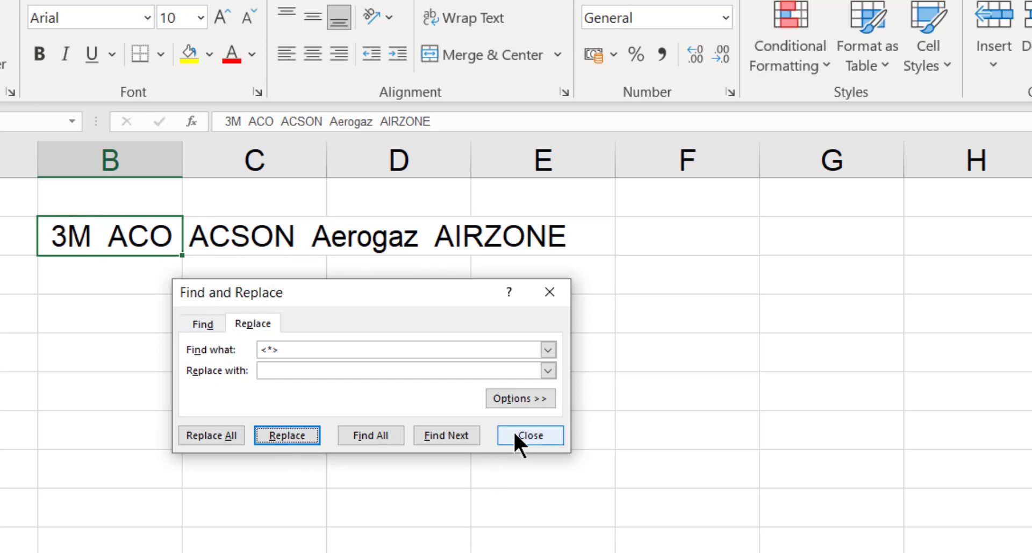
click(532, 433)
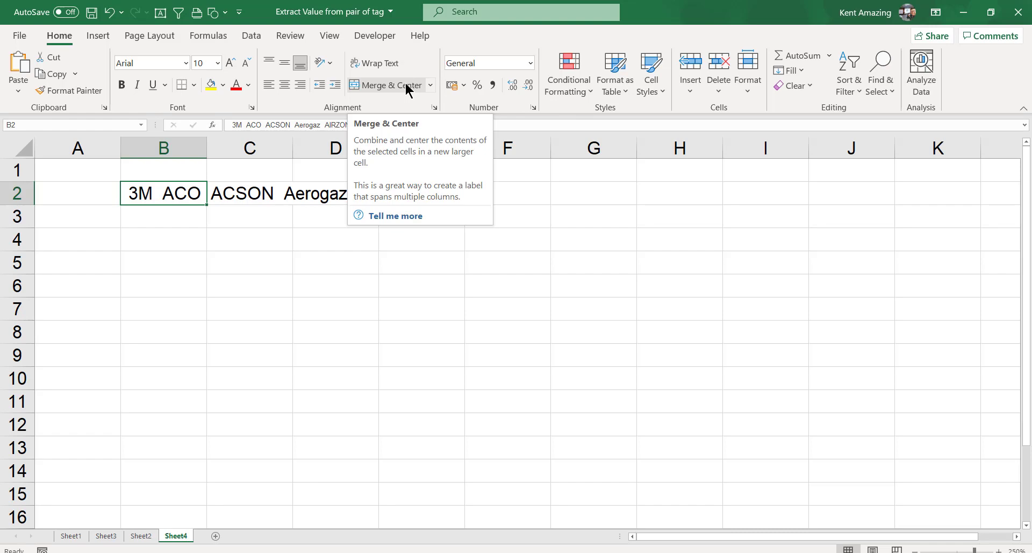
Set up Text to Columns for cell B2 as delimited data with Space as the only delimiter.
click(252, 36)
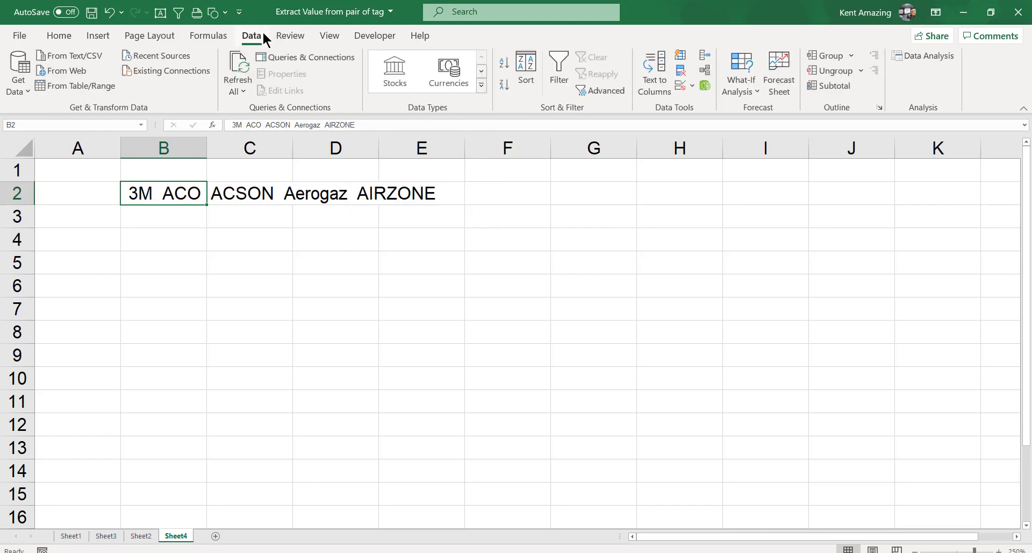
click(654, 79)
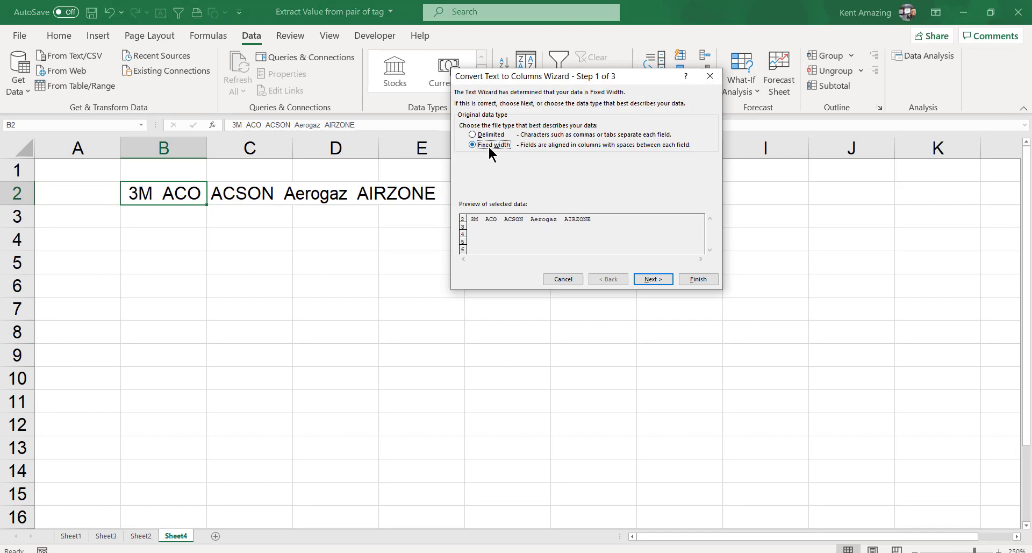
click(484, 134)
click(647, 280)
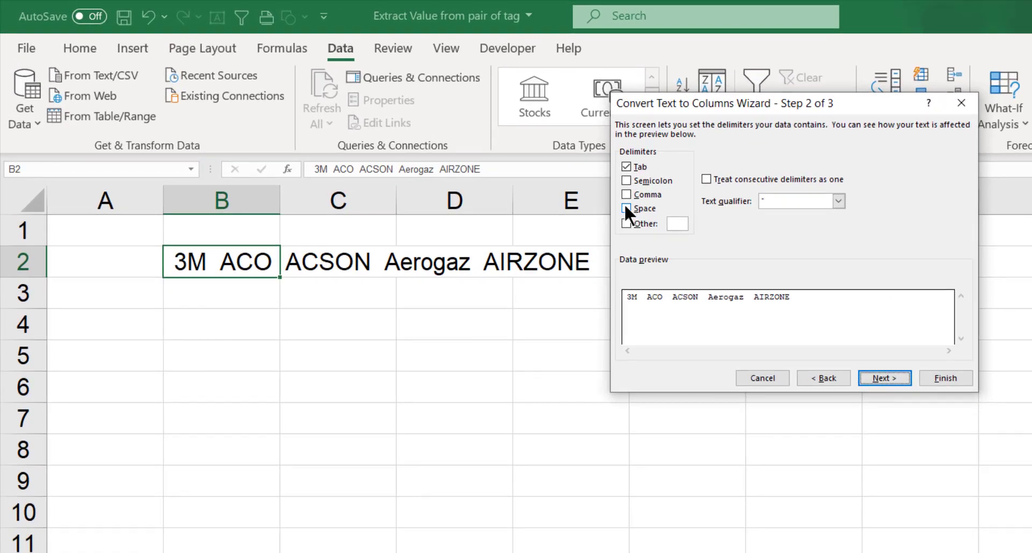
click(627, 207)
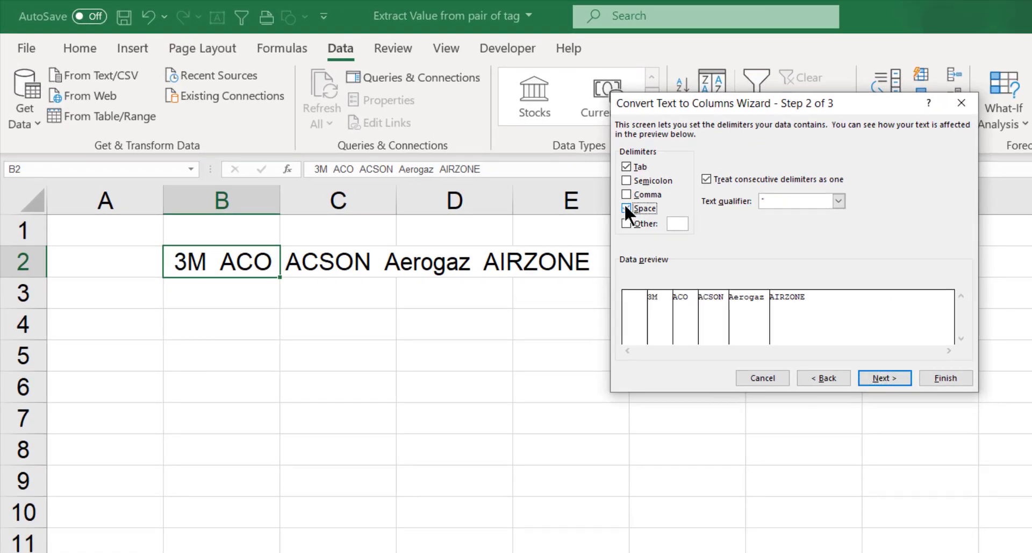
click(627, 166)
click(871, 383)
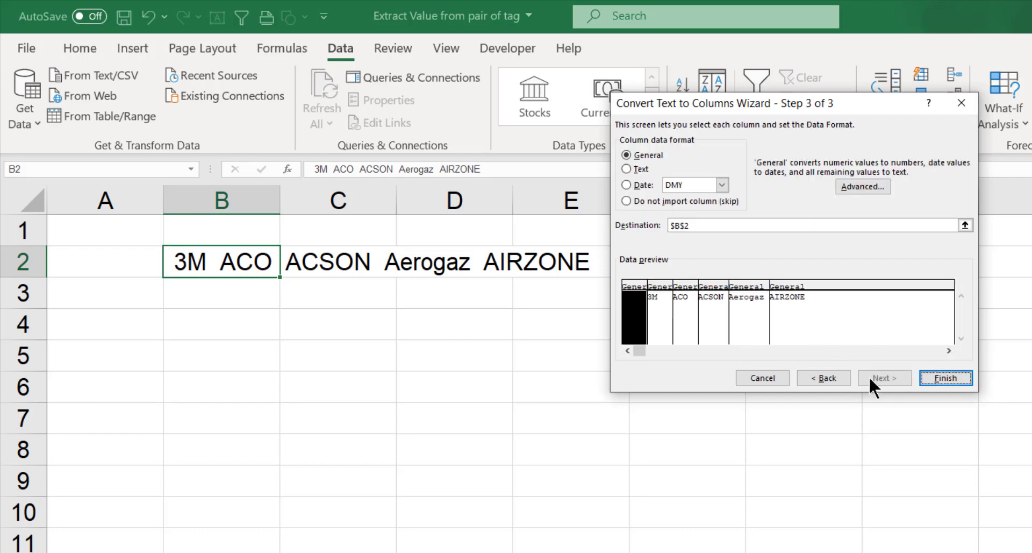
Skip the empty first column, finish splitting the values from cell B2 across row 2, and check the resulting cells.
click(636, 202)
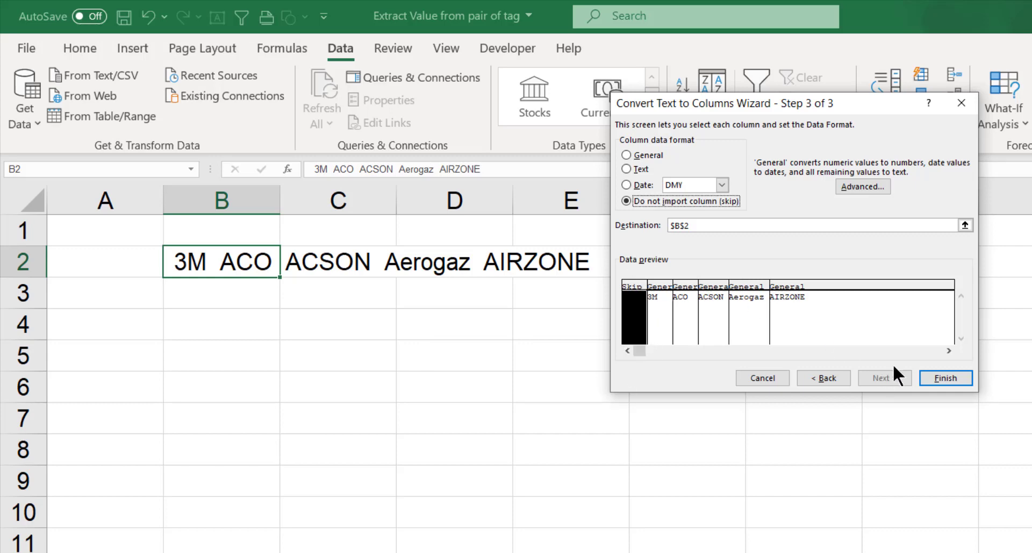
click(950, 379)
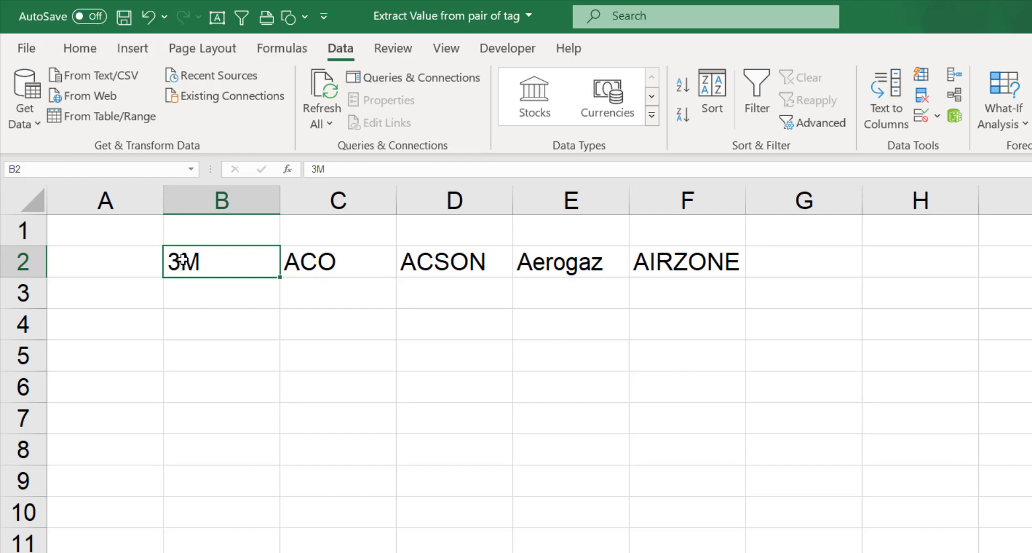
click(365, 260)
click(202, 258)
click(233, 295)
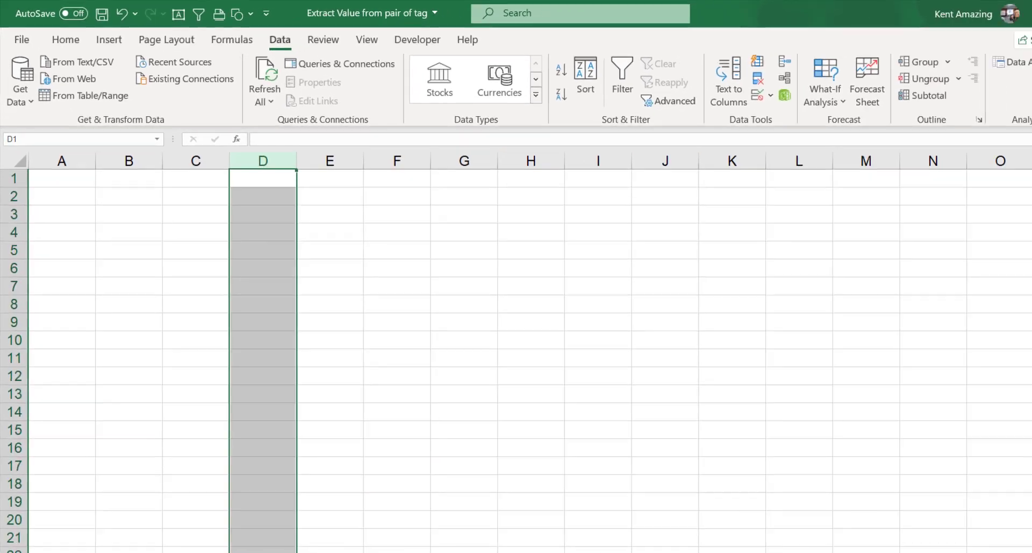
Create a copy of Sheet2 and place it after Sheet4.
click(134, 536)
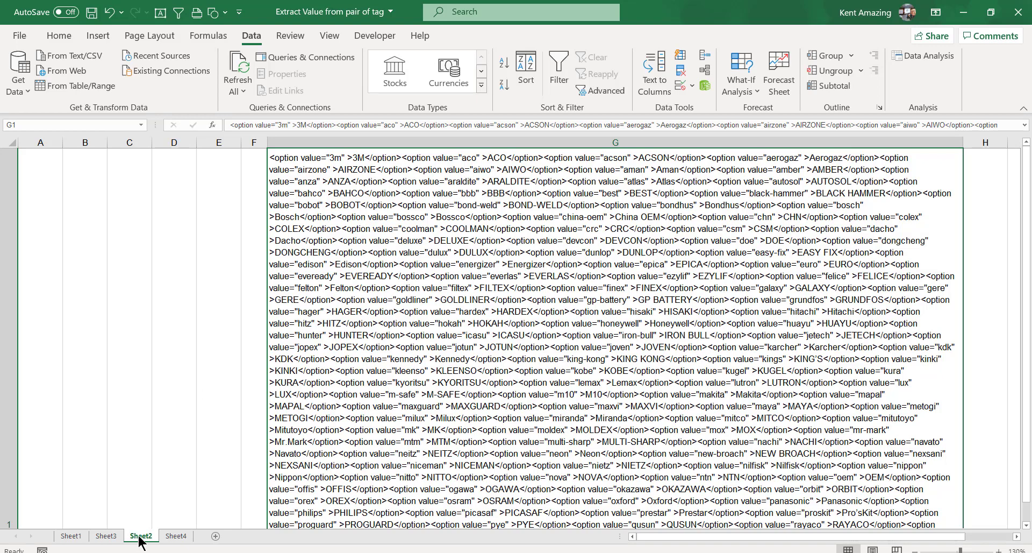
drag(138, 539, 212, 535)
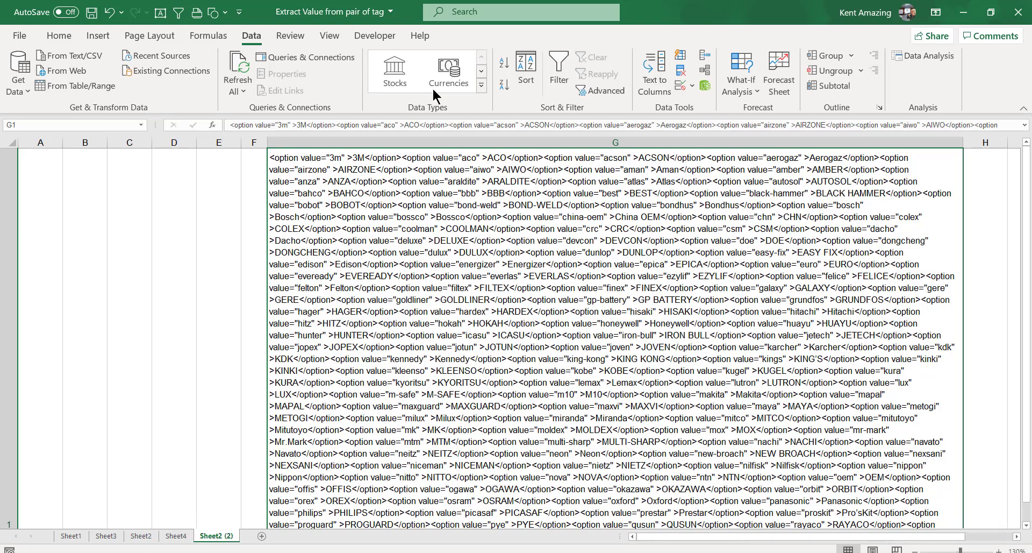
Replace every <*> tag in cell G1 of the copied sheet with a space, and close Find and Replace.
click(59, 35)
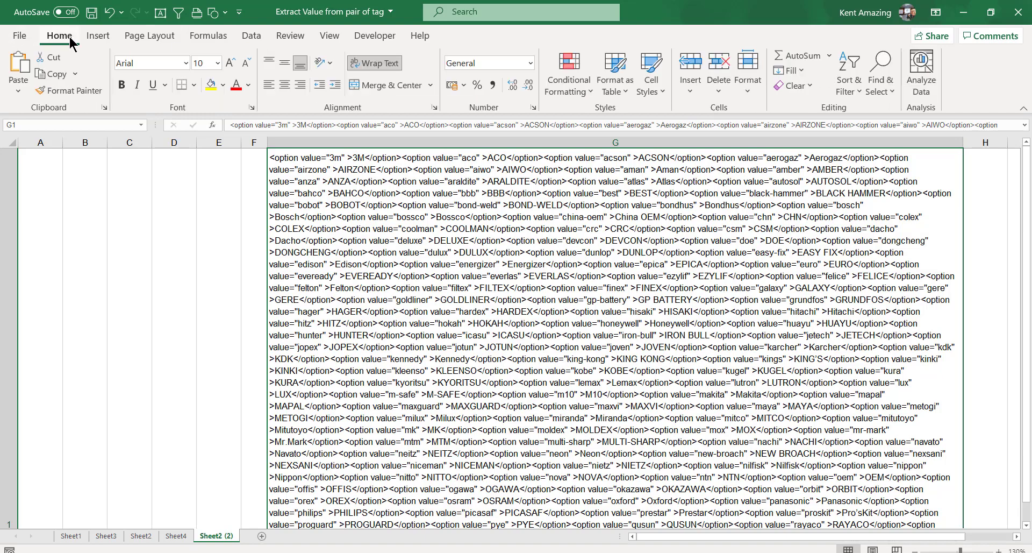
click(881, 86)
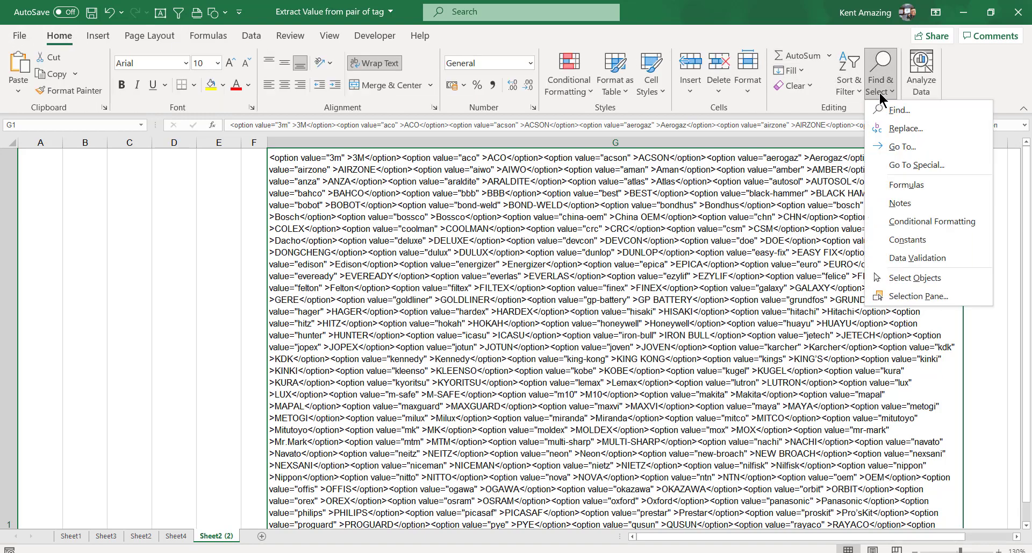
click(904, 130)
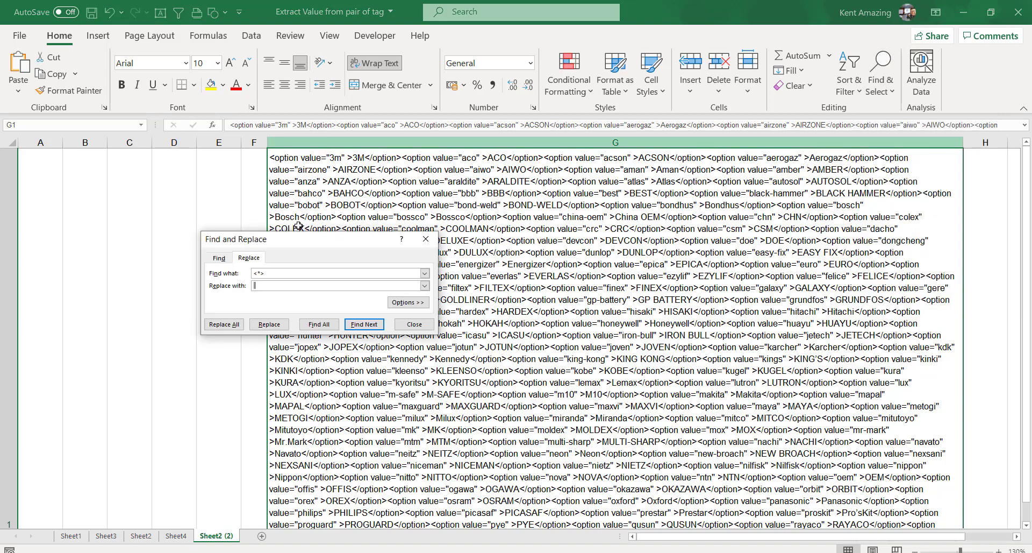
click(223, 324)
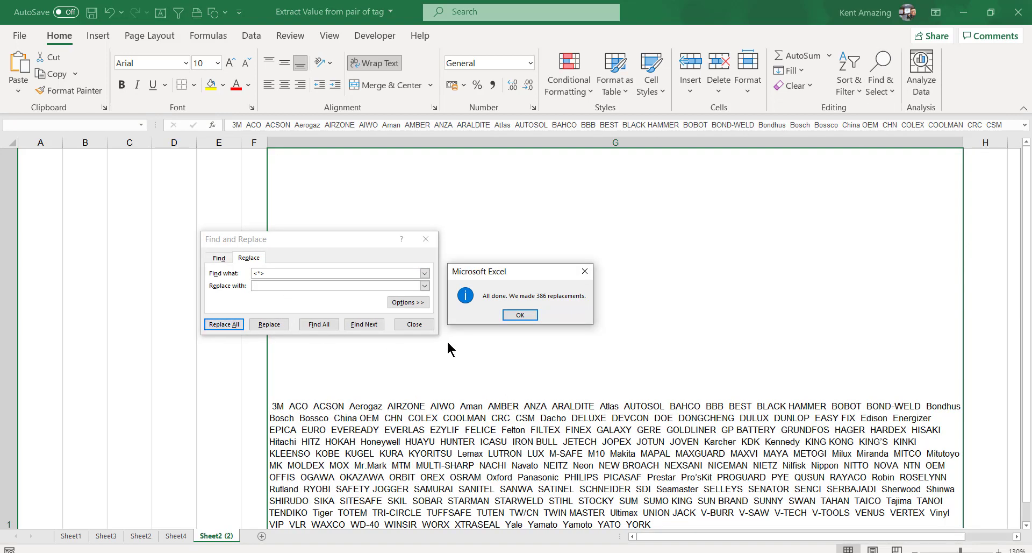
click(519, 315)
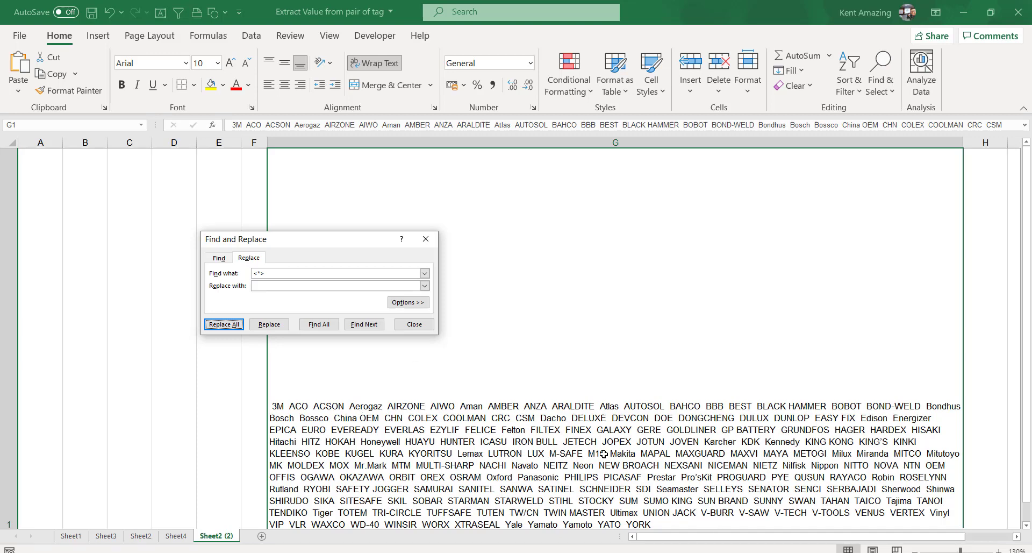
click(416, 327)
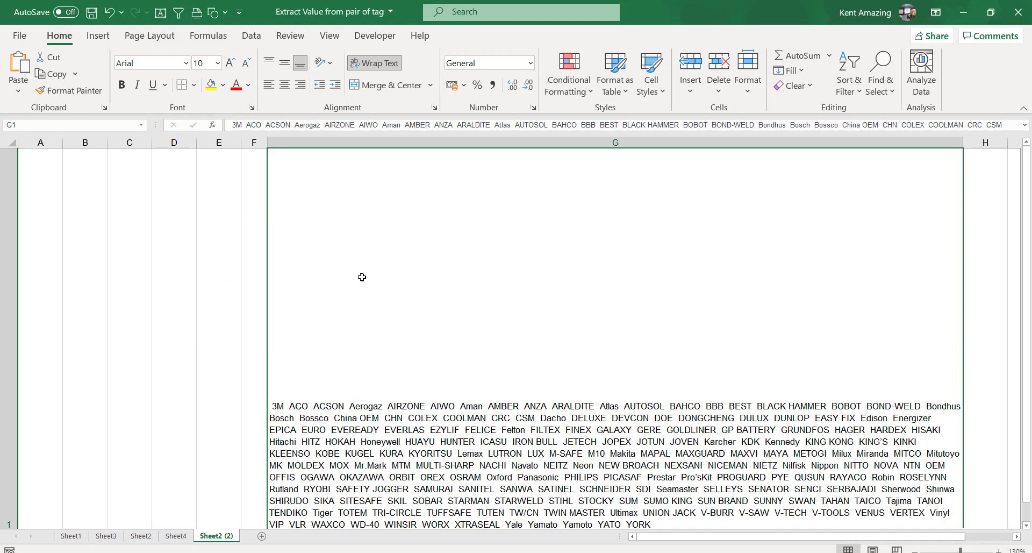
Set up Text to Columns for cell G1 as space-delimited data and skip the empty first column.
click(249, 38)
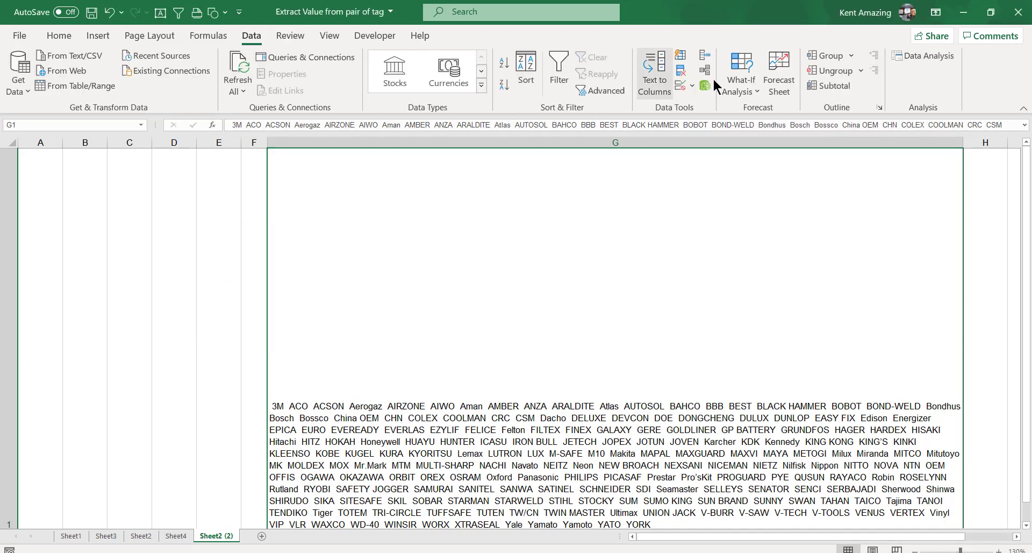
click(645, 98)
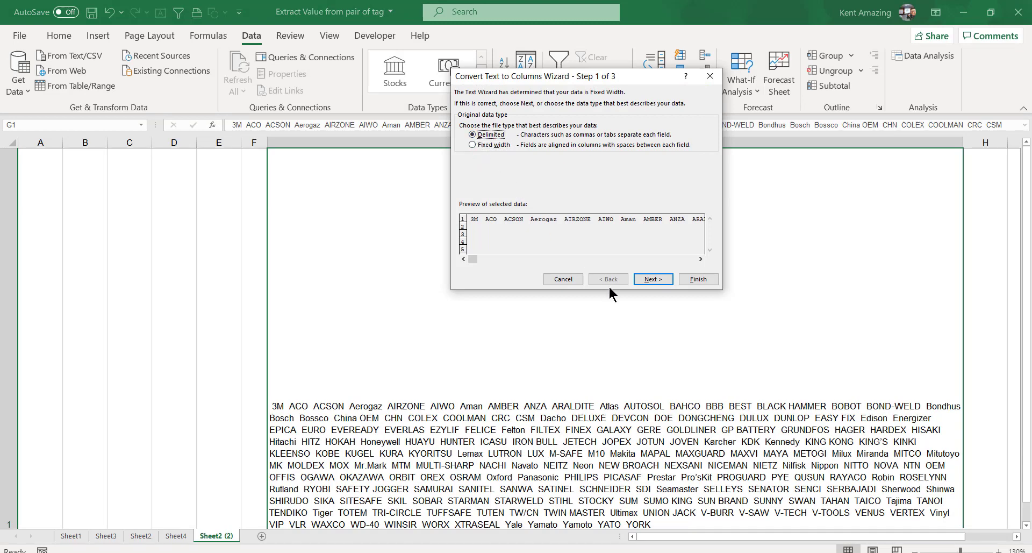
click(652, 278)
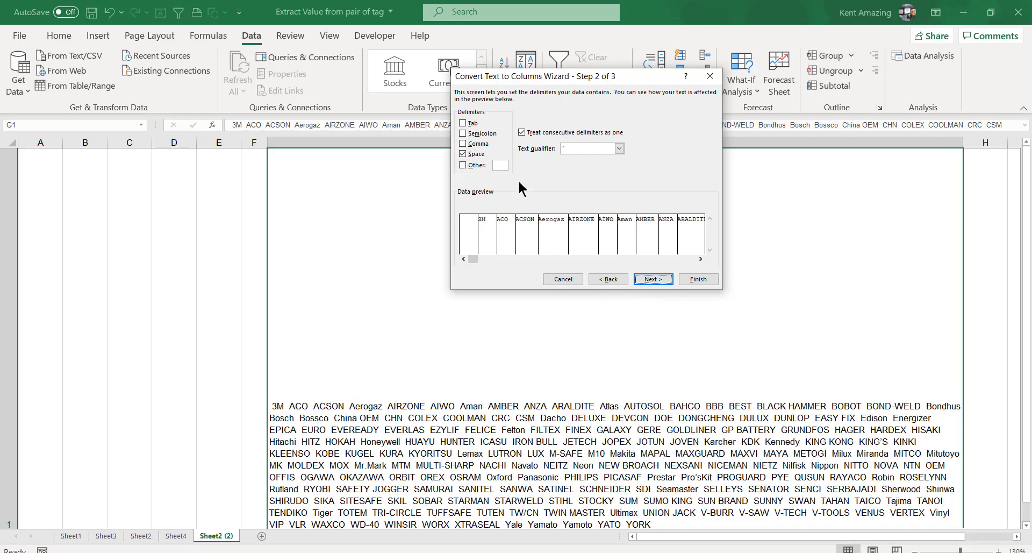
click(648, 278)
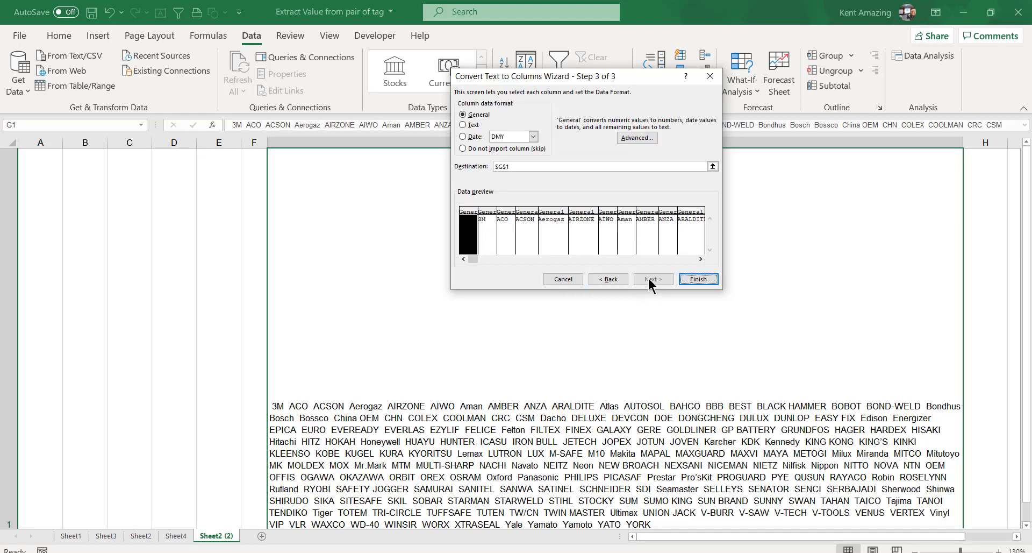
click(475, 149)
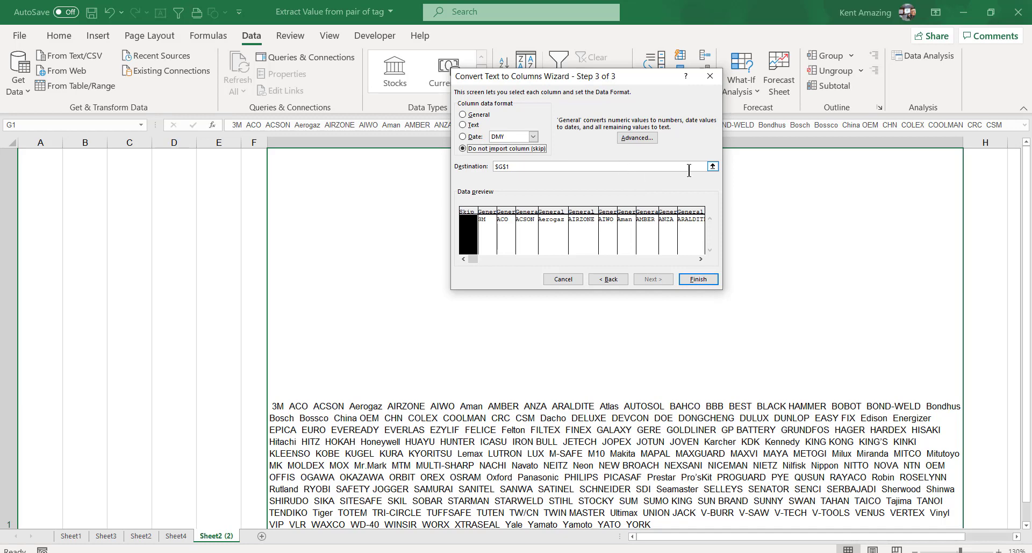
Set the Text to Columns destination to cell G5 and finish splitting the values.
click(713, 166)
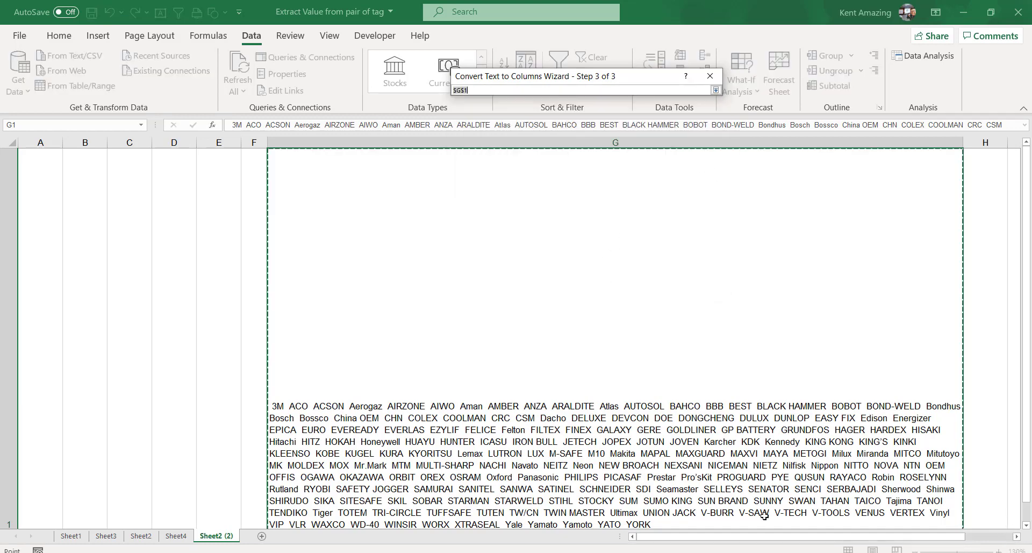
scroll(254, 469, down, 1)
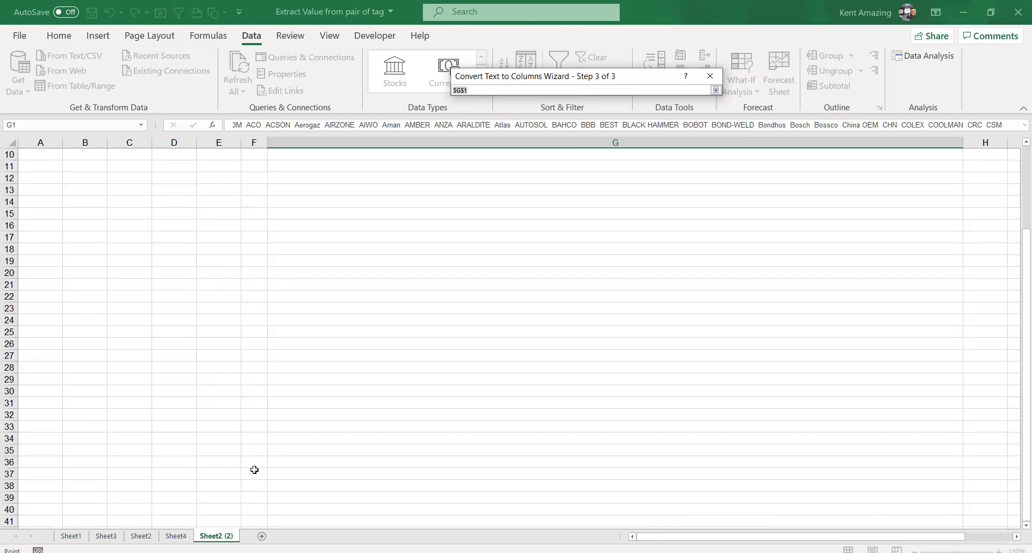
scroll(254, 469, up, 1)
scroll(255, 469, down, 2)
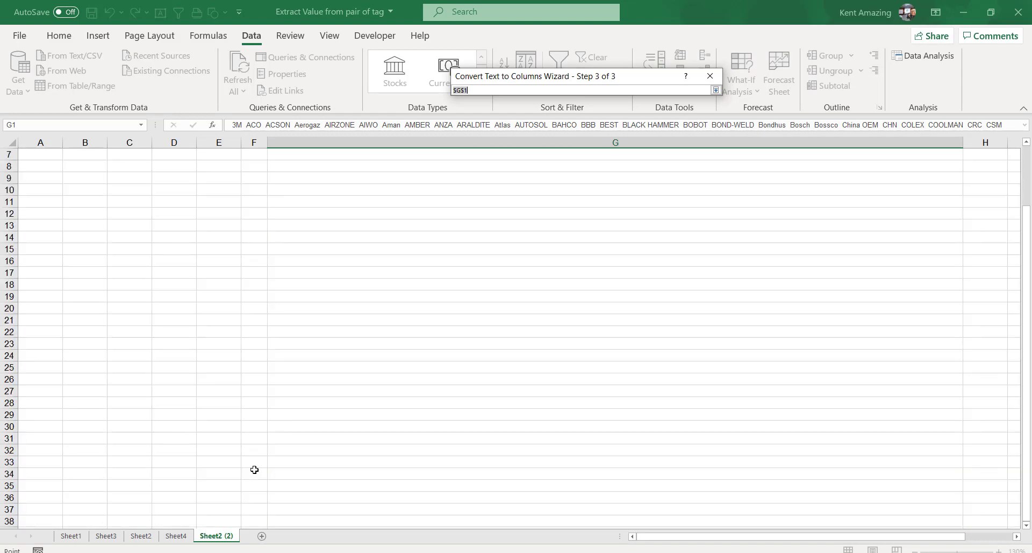
scroll(254, 471, up, 2)
scroll(254, 471, down, 1)
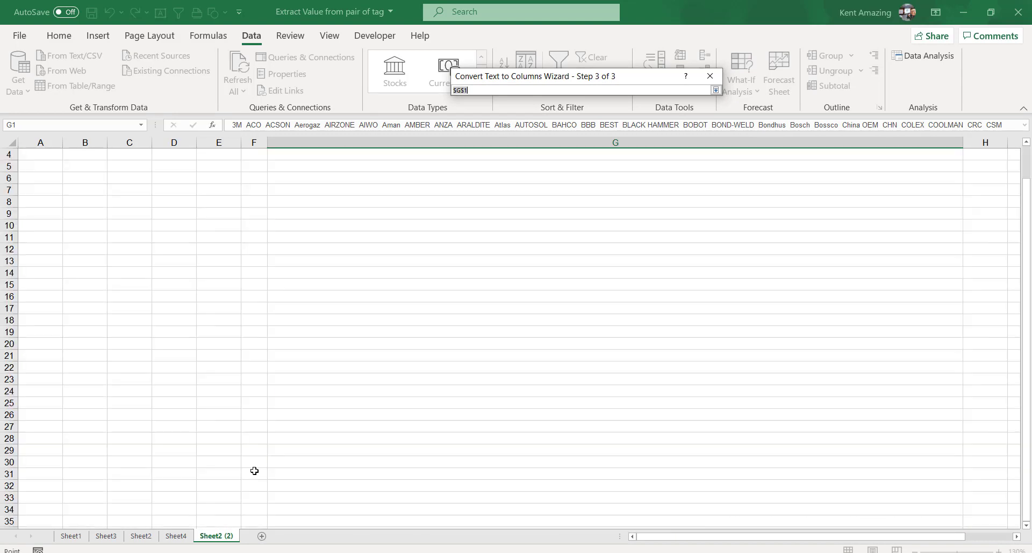
scroll(328, 439, up, 1)
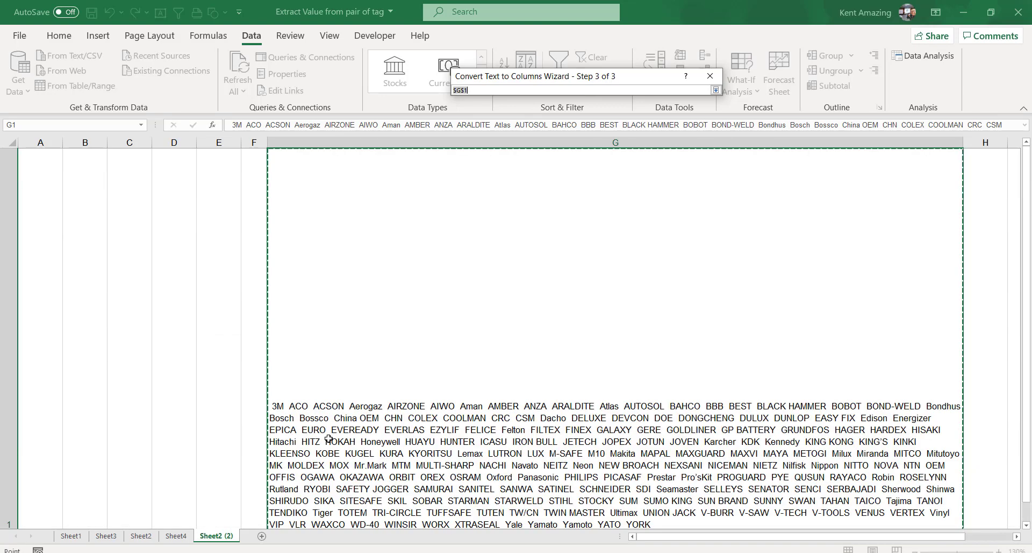
scroll(328, 438, down, 1)
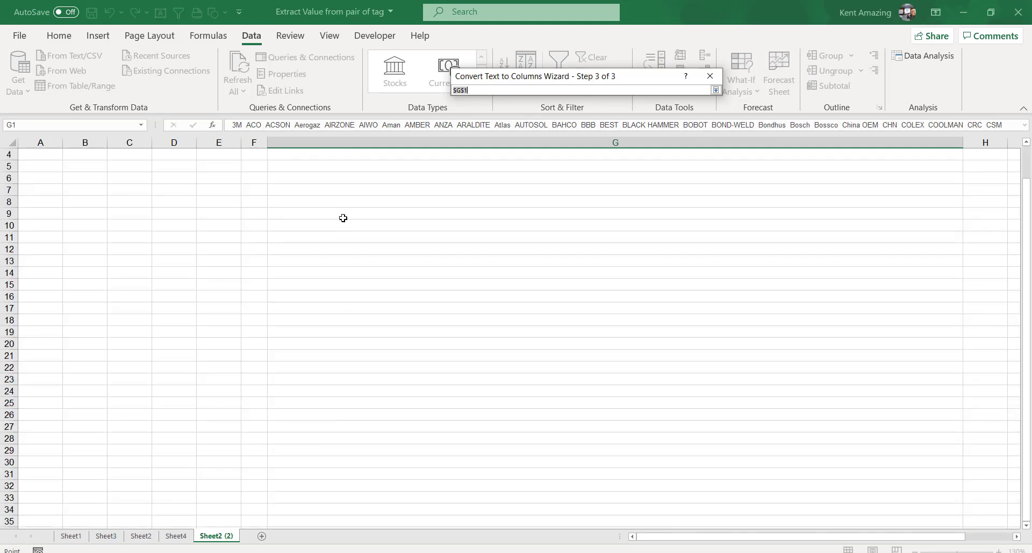
click(318, 157)
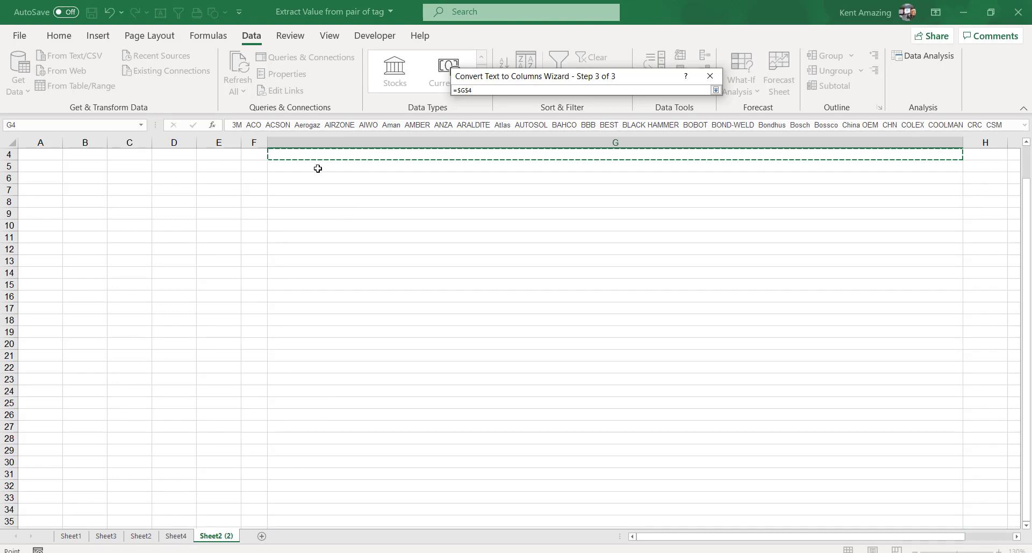
click(317, 169)
scroll(329, 200, up, 1)
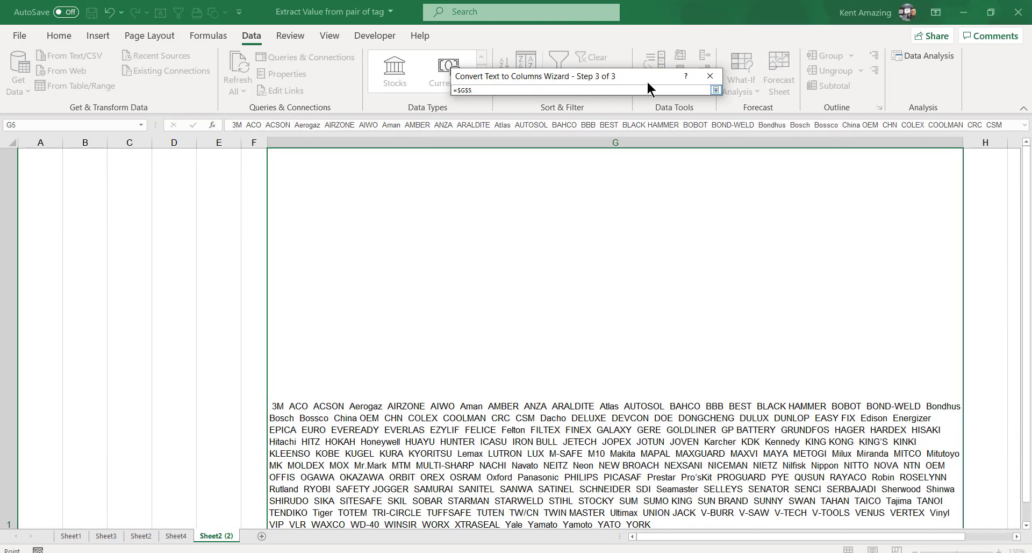
click(716, 89)
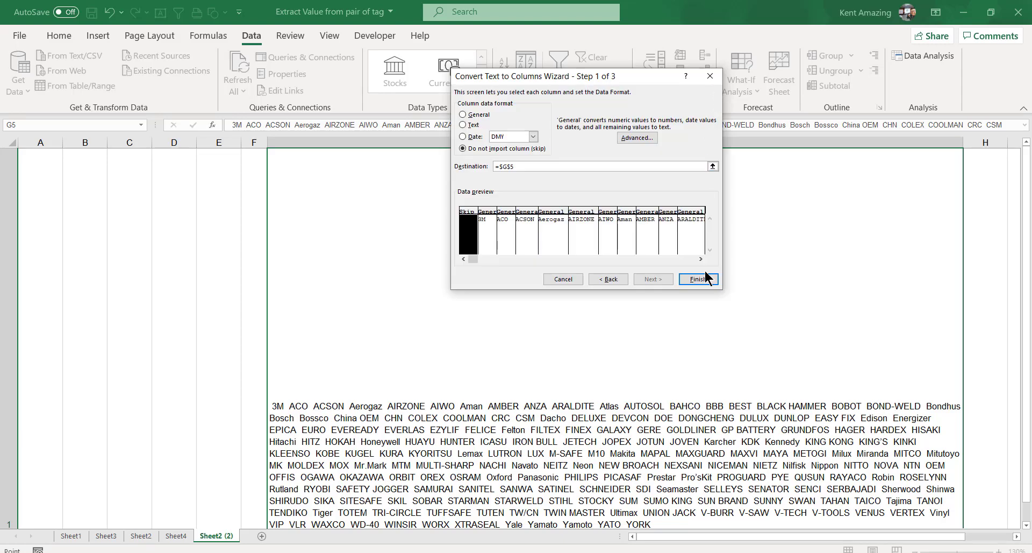
click(705, 274)
Locate the split values starting in cell G5 and narrow column G to roughly the width of its neighbouring columns.
scroll(413, 363, down, 4)
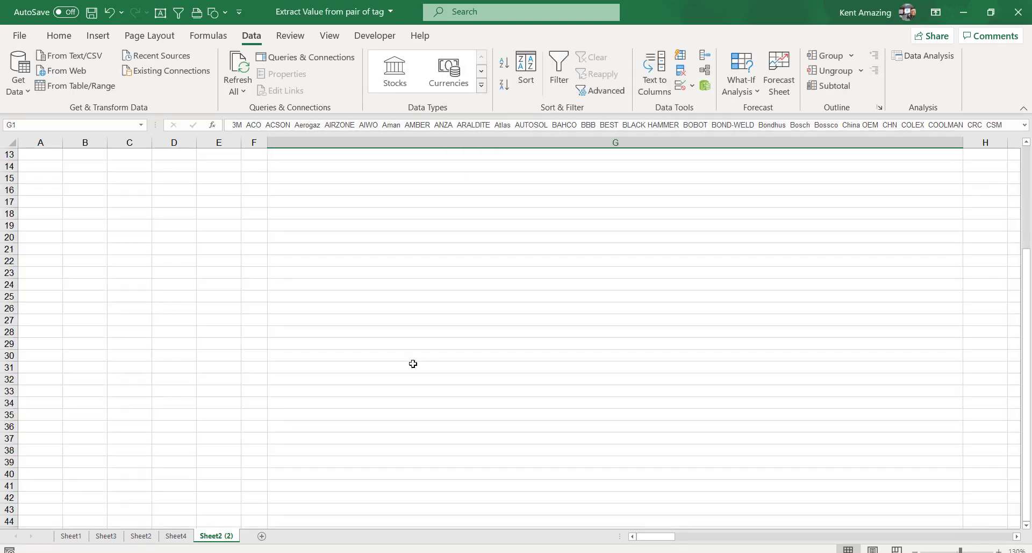
scroll(413, 363, up, 4)
scroll(413, 362, down, 3)
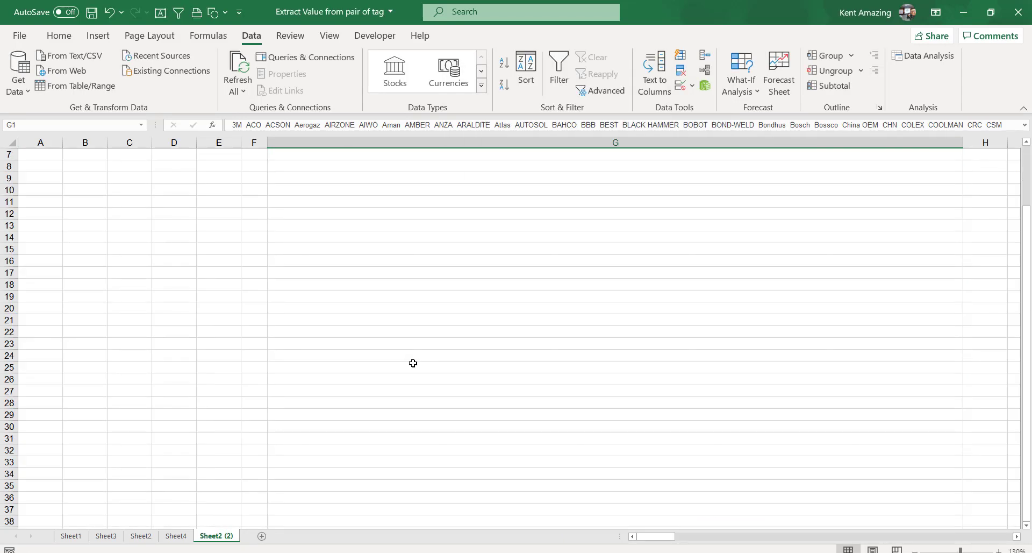
drag(1026, 229, 1027, 144)
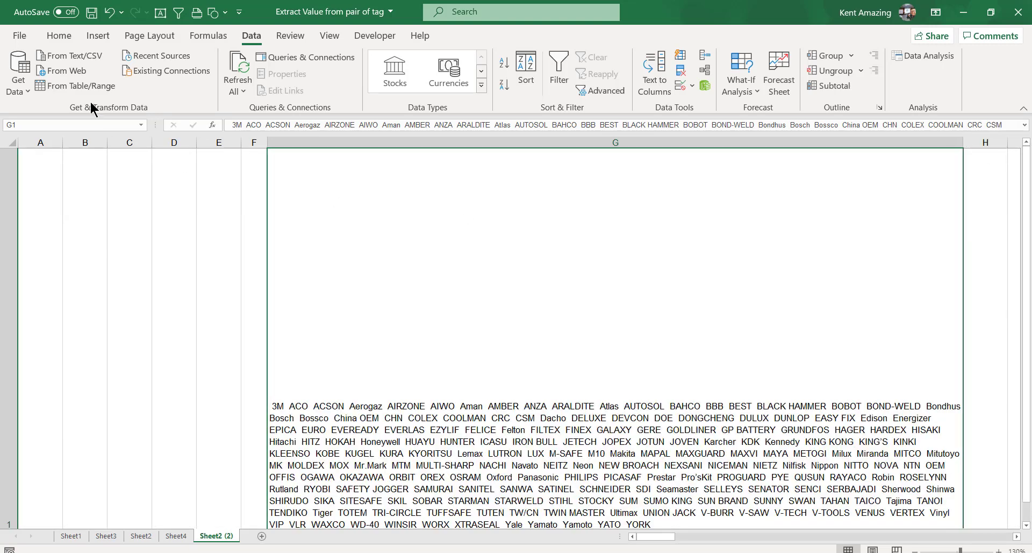
click(73, 125)
text(G4)
key(Return)
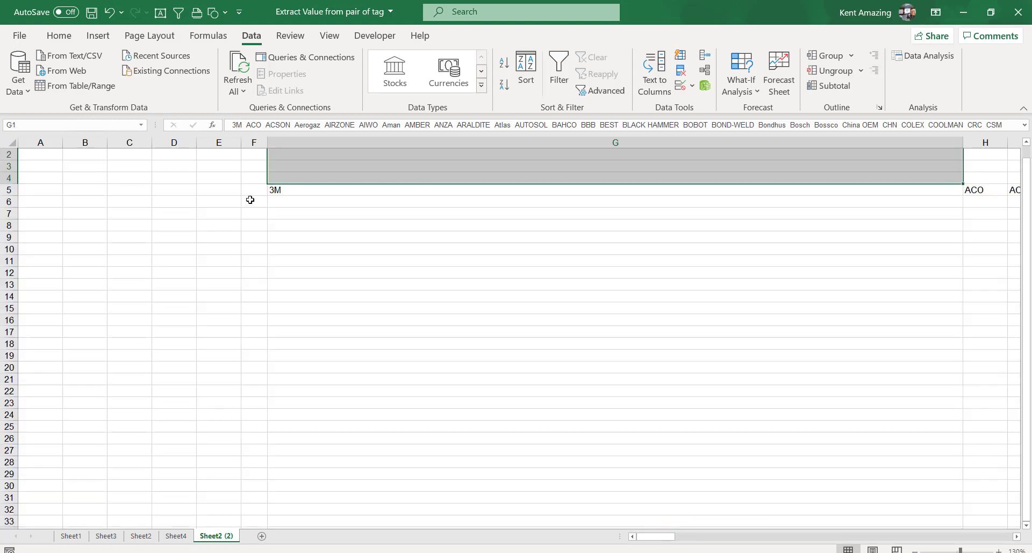
click(291, 193)
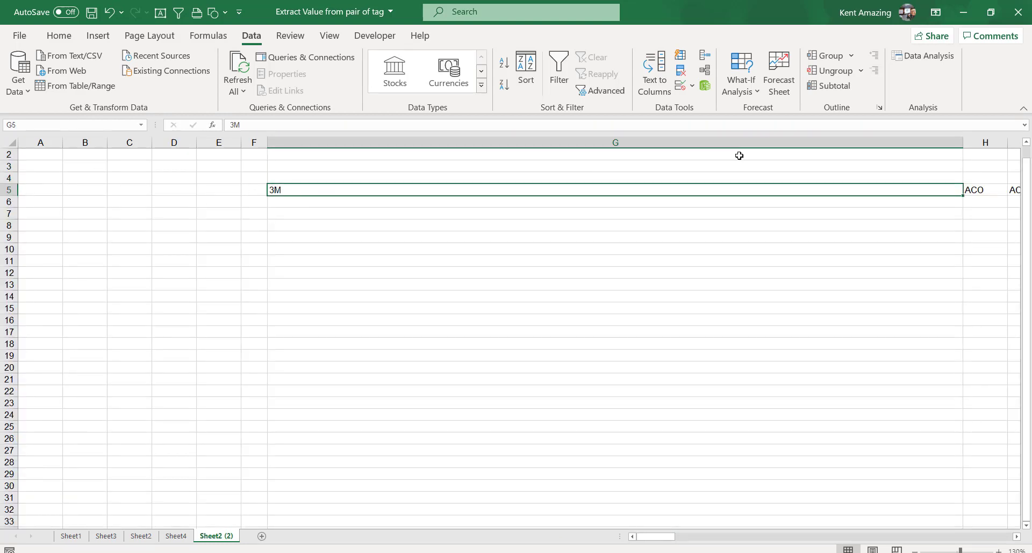
drag(963, 141, 935, 140)
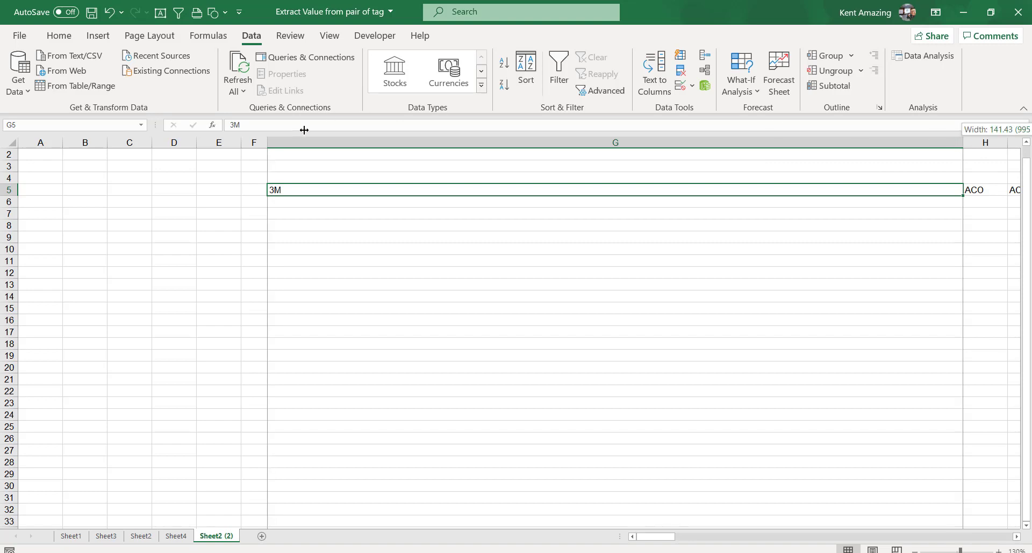
drag(304, 162, 307, 161)
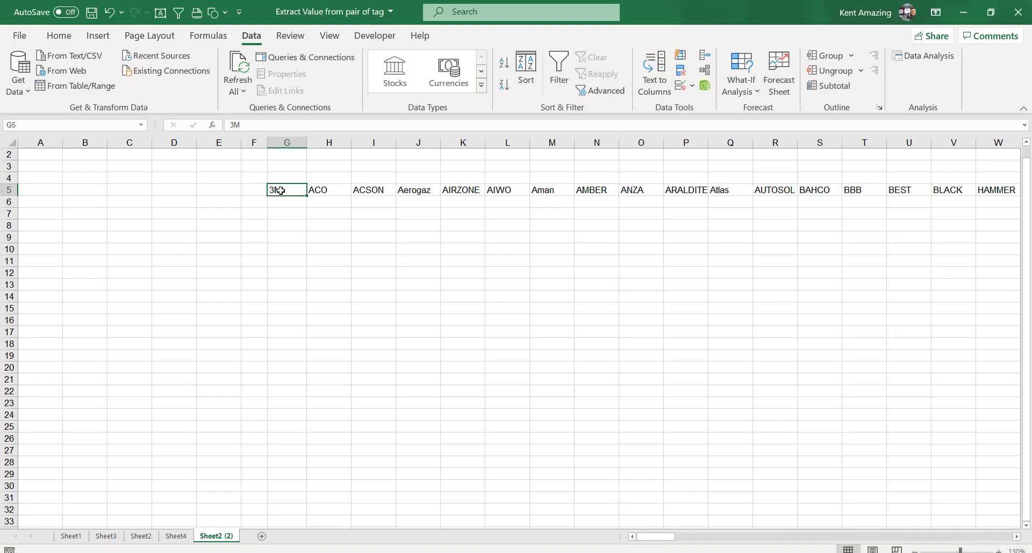
Copy all the split values in row 5 from G5 to HC5 and paste them transposed down column A, starting at A5.
key(ctrl+shift+Right)
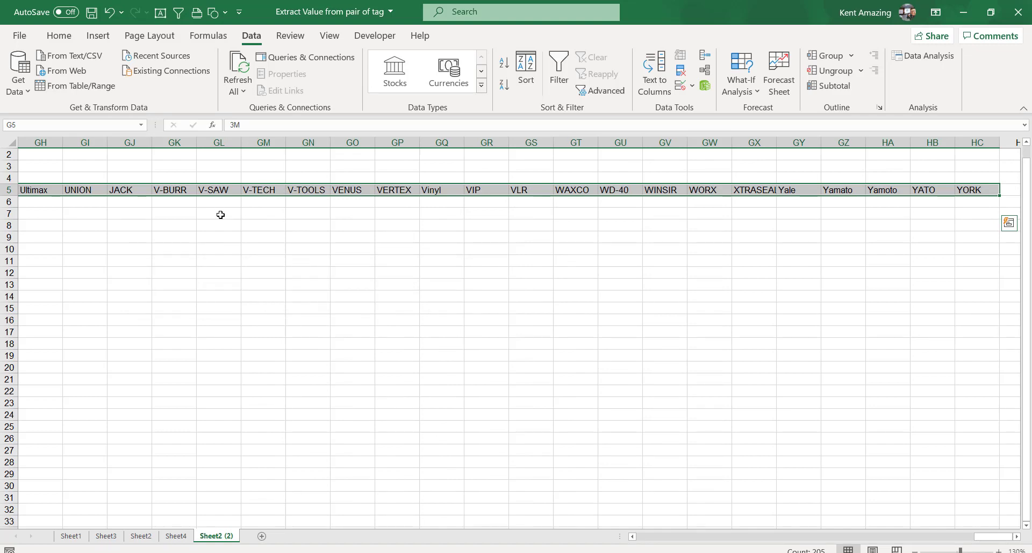
key(ctrl+c)
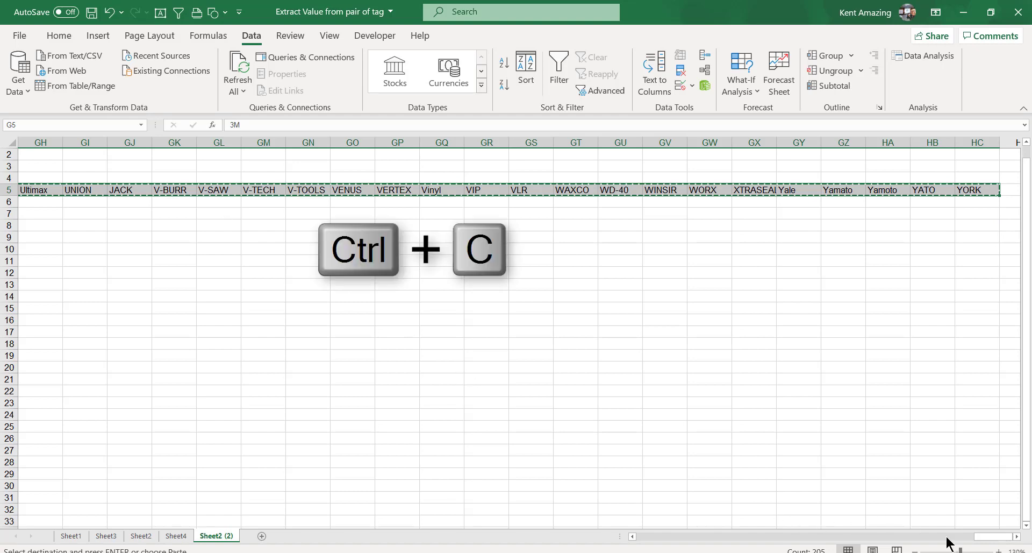
key(ctrl+Home)
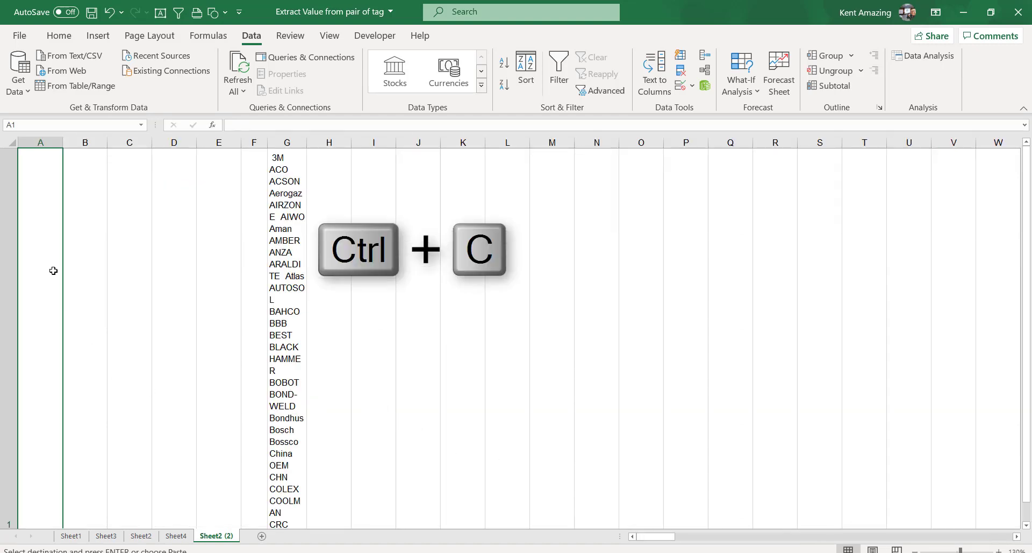
scroll(60, 309, down, 3)
scroll(60, 309, down, 2)
scroll(60, 309, up, 5)
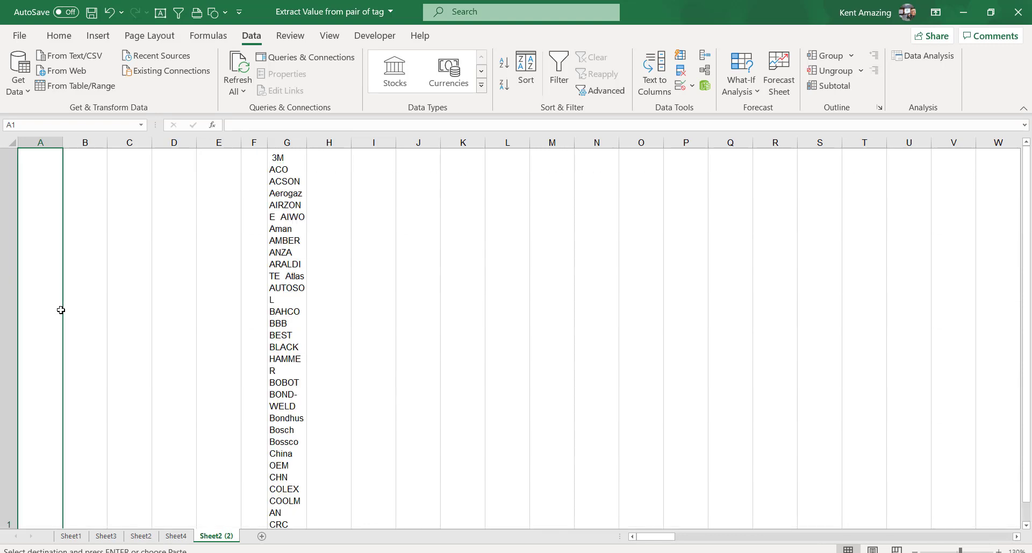
scroll(60, 309, down, 1)
click(48, 164)
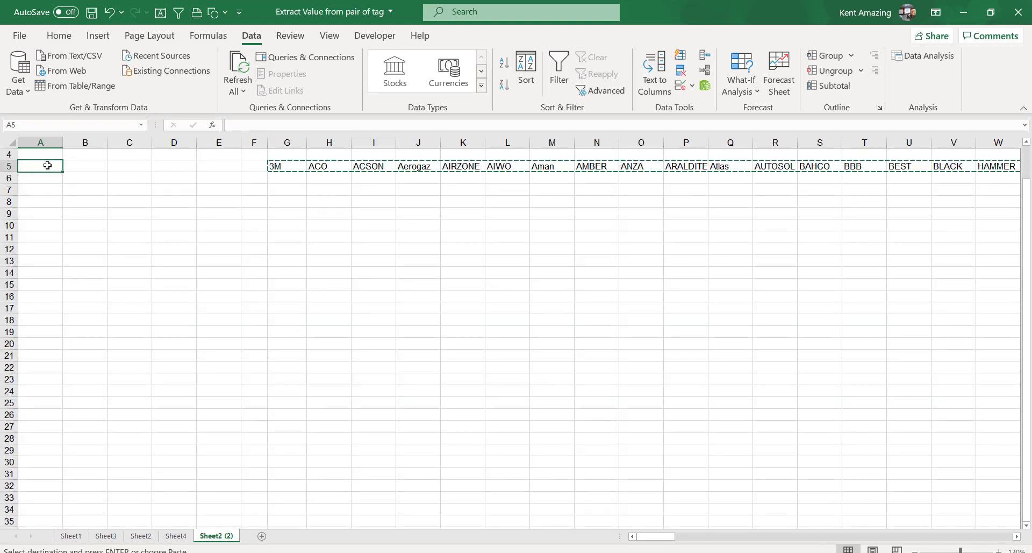
right_click(48, 165)
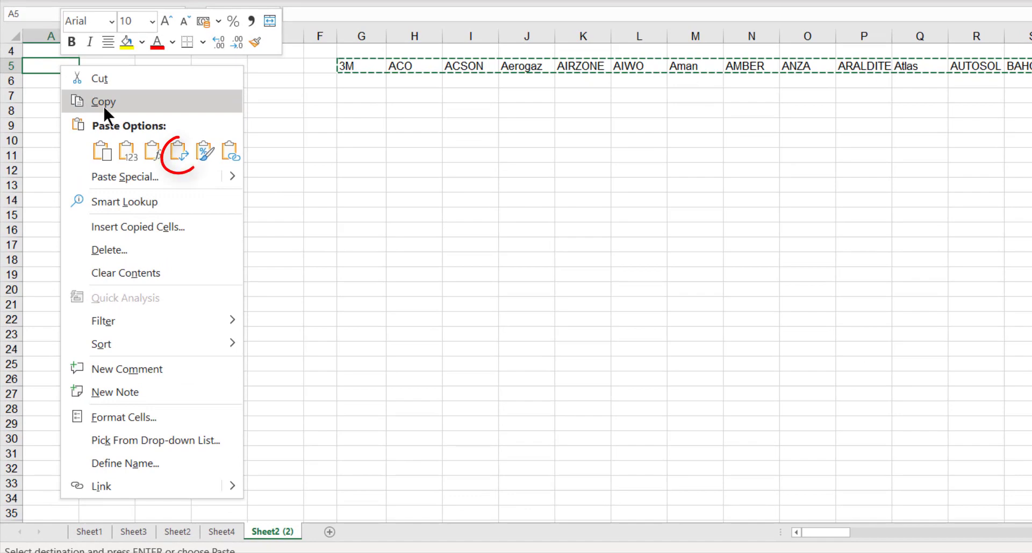
click(178, 152)
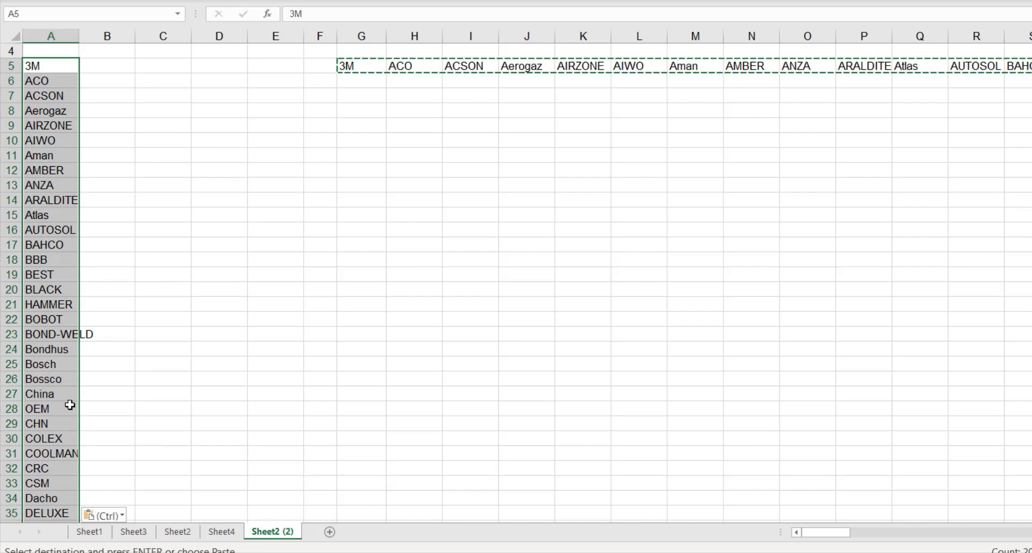
Enter the heading "List of Brands" in cell A4 above the transposed values.
click(54, 53)
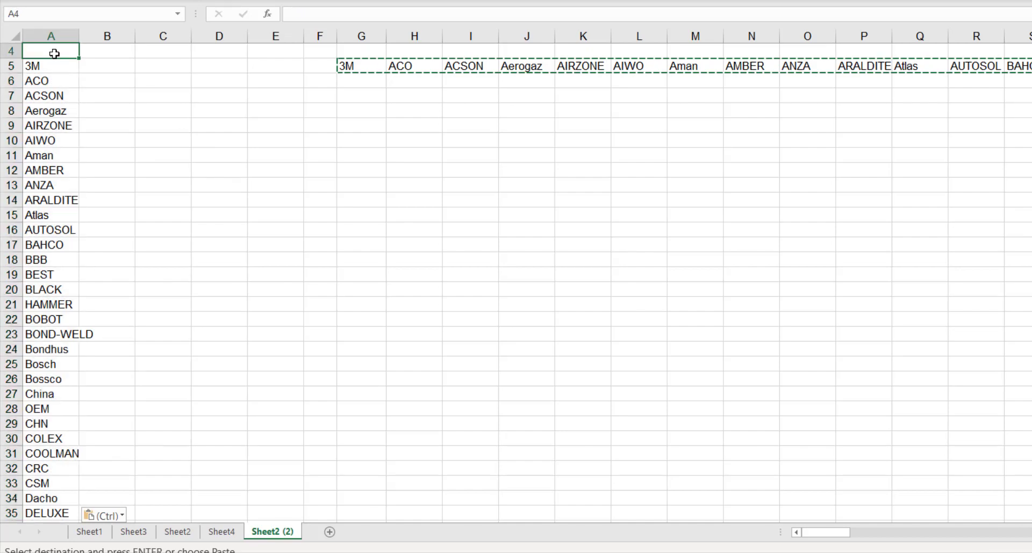
text(List of)
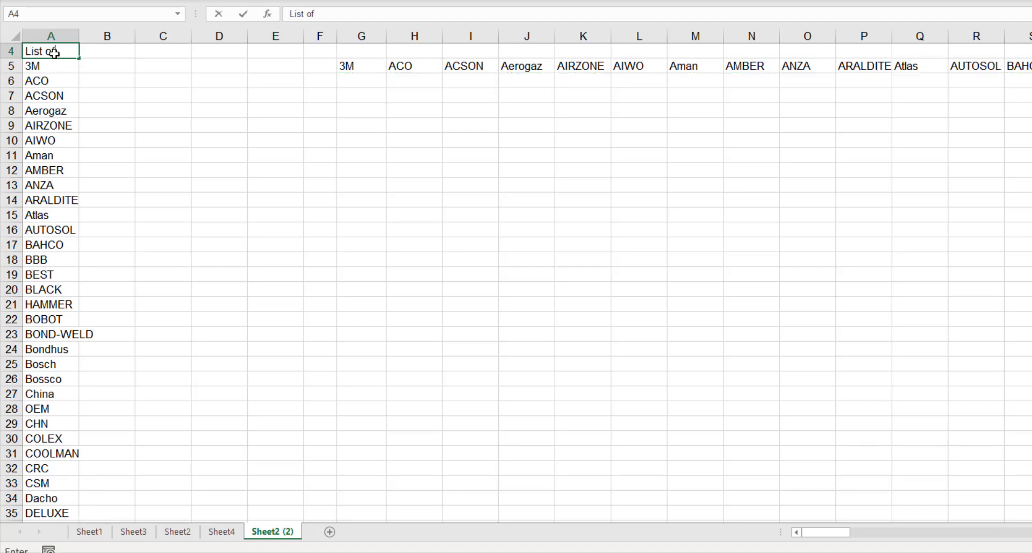
text( Brands)
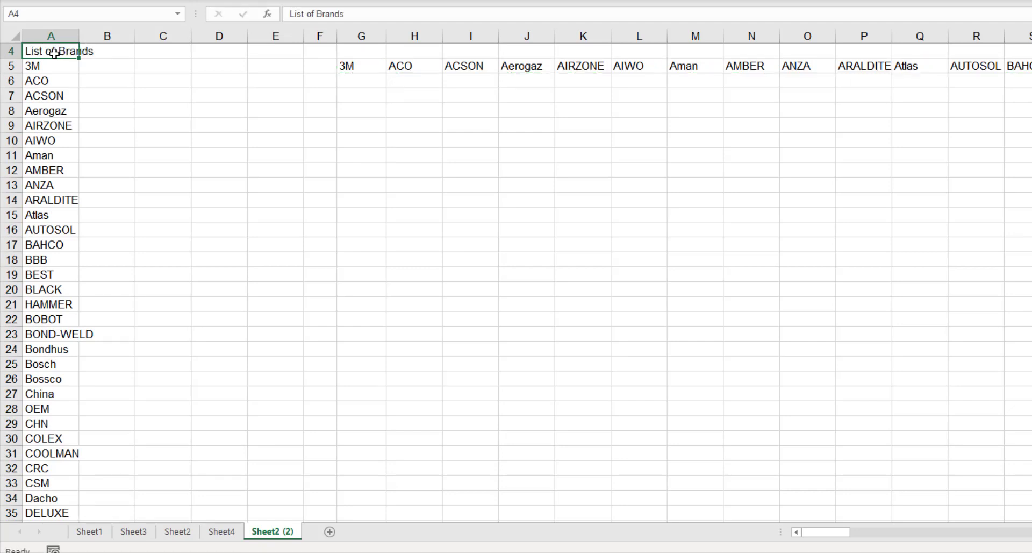
key(Return)
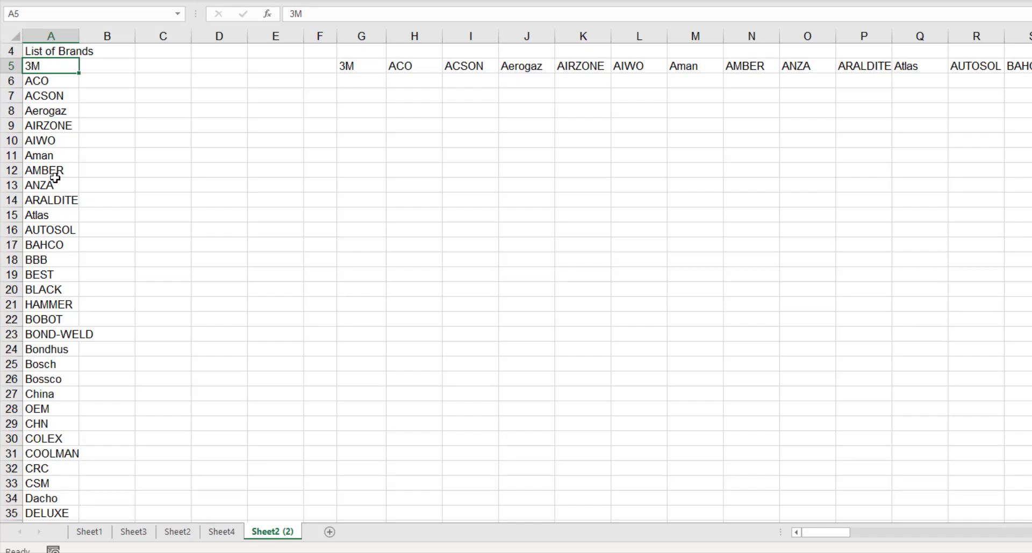
Insert a new blank column before the brand list in column A.
click(113, 68)
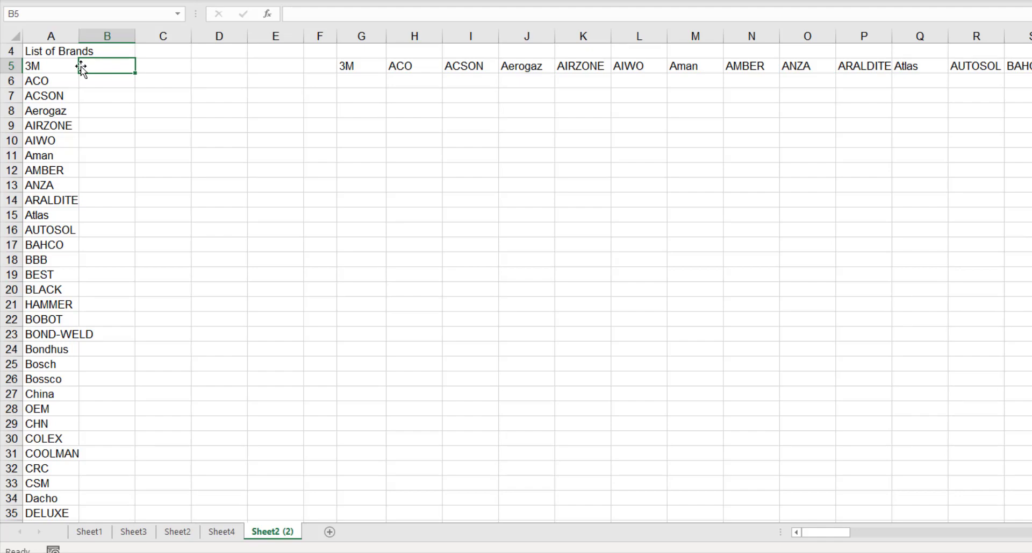
key(Left)
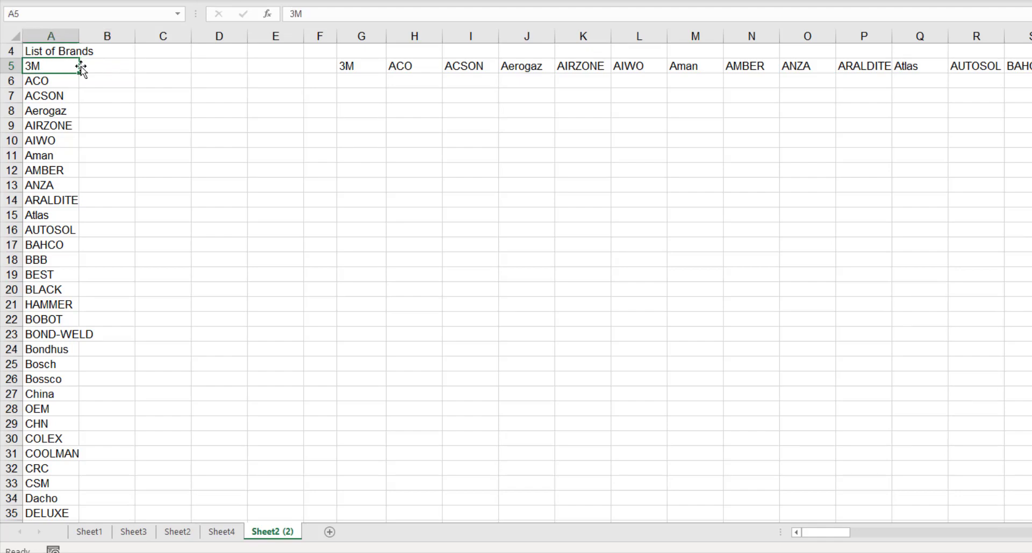
click(54, 33)
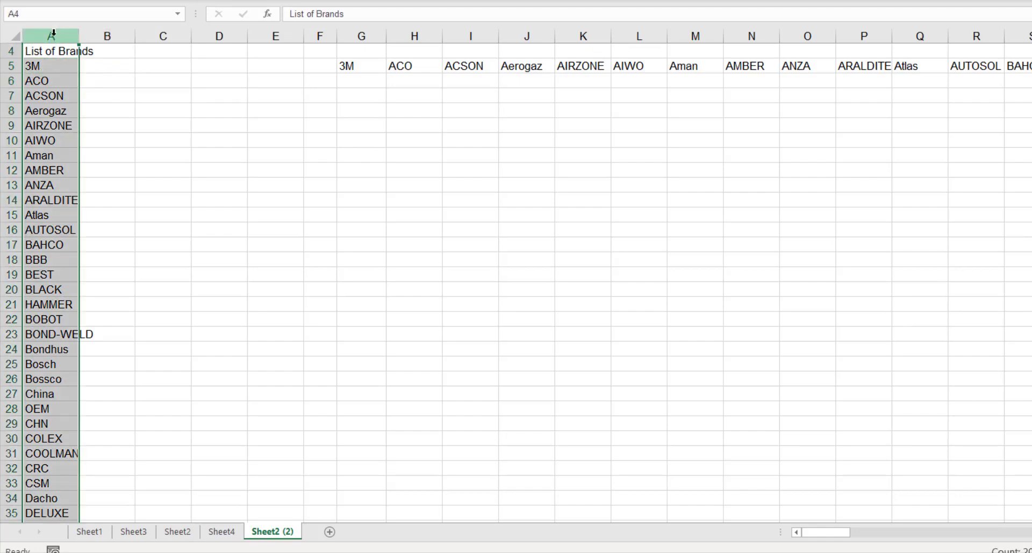
right_click(54, 33)
click(71, 172)
Number the brands by entering 1 in A5 and 2 in A6, fill the series down the list, and go to its last number.
click(52, 65)
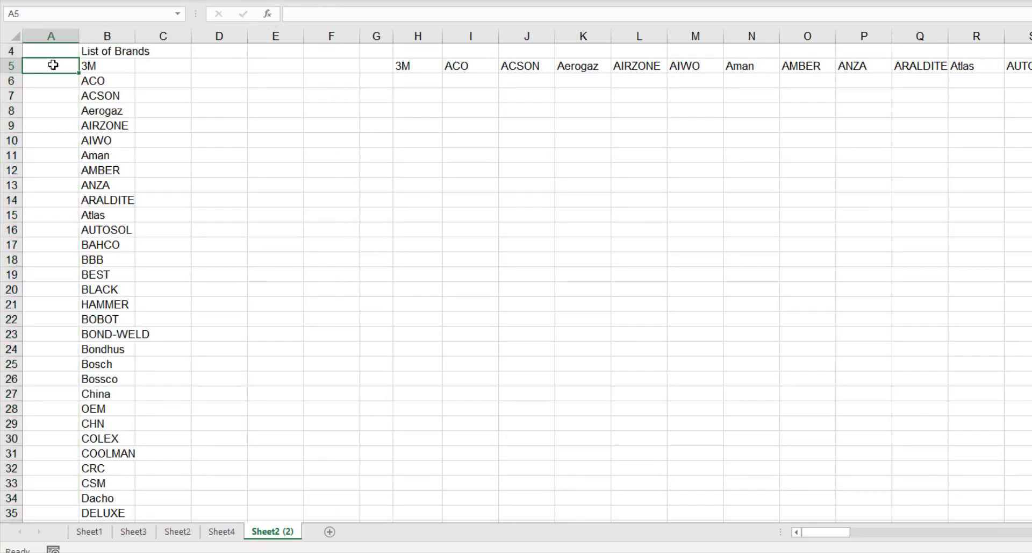
text(1)
key(Return)
text(2)
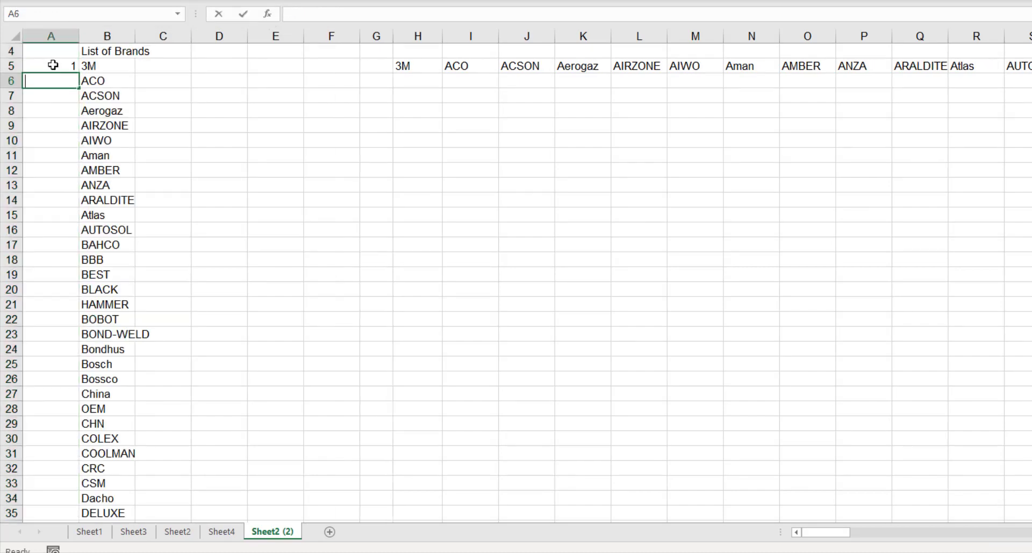
key(Return)
drag(52, 65, 57, 79)
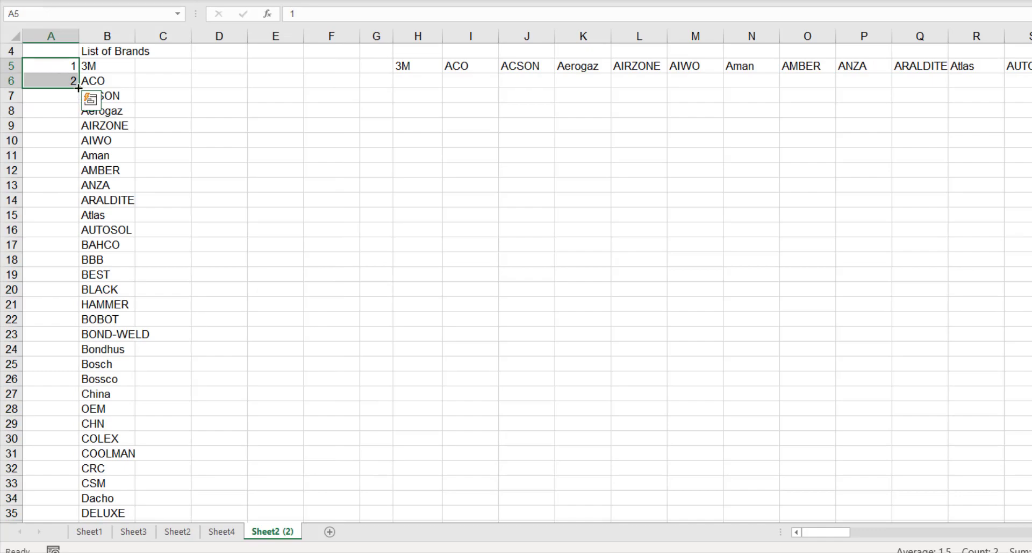
double_click(79, 88)
click(63, 91)
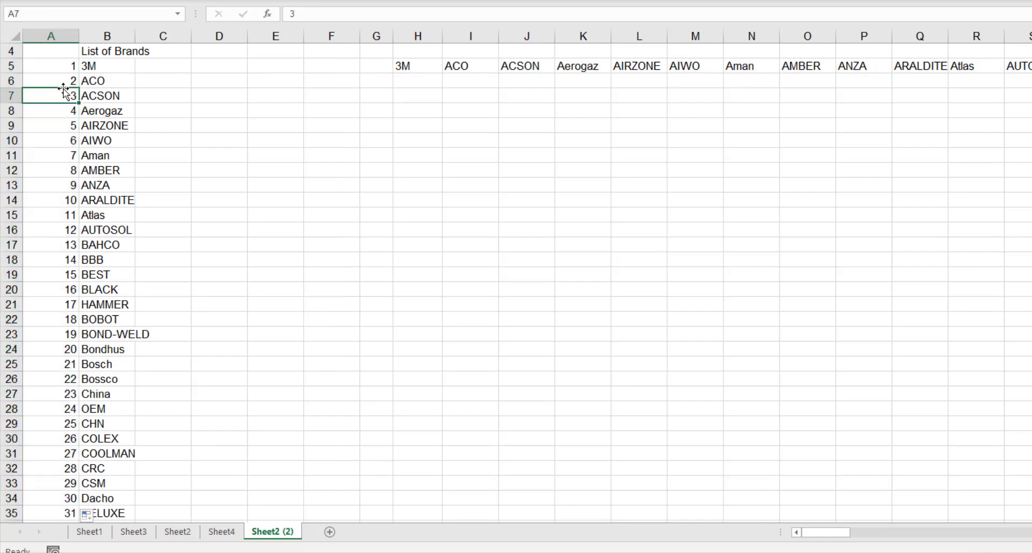
key(ctrl+Down)
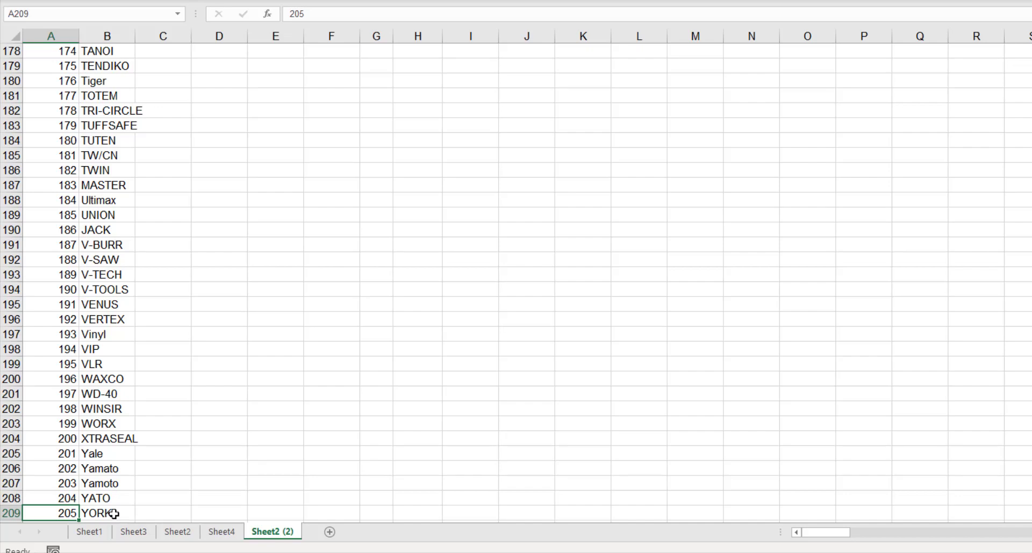
Review the numbered brand list from its end back up to the start, and return to the last number in column A.
scroll(111, 511, up, 5)
scroll(114, 498, up, 20)
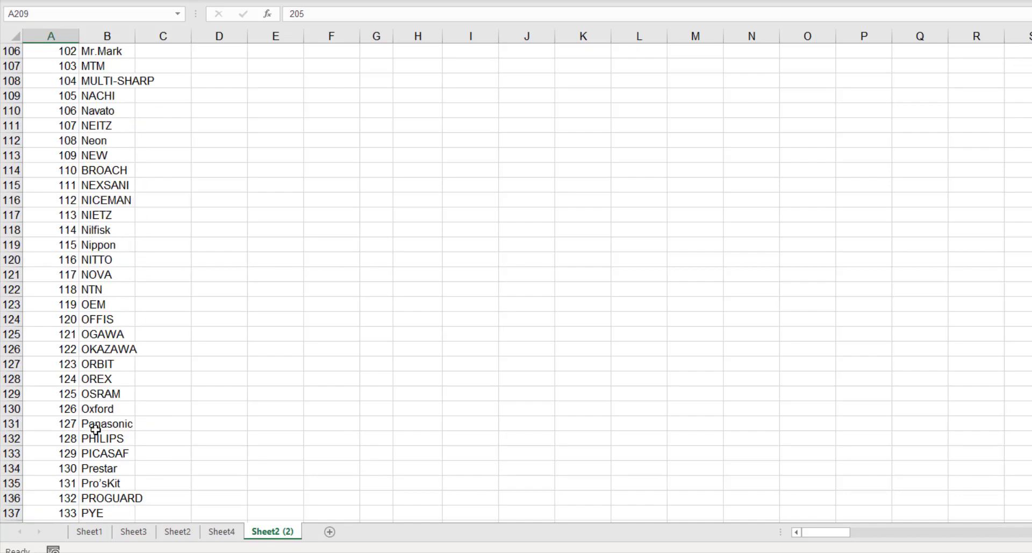
click(127, 352)
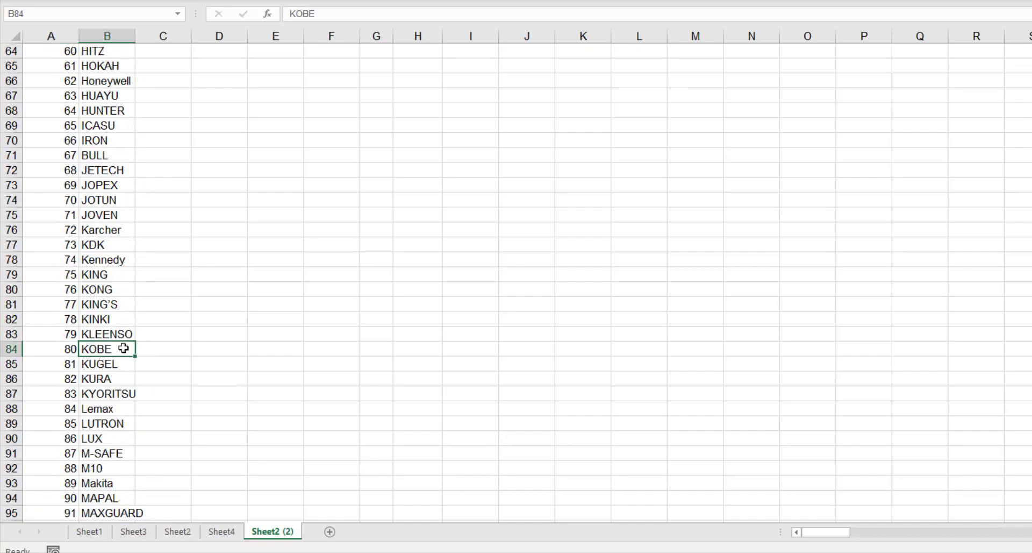
scroll(126, 349, up, 12)
scroll(124, 349, up, 5)
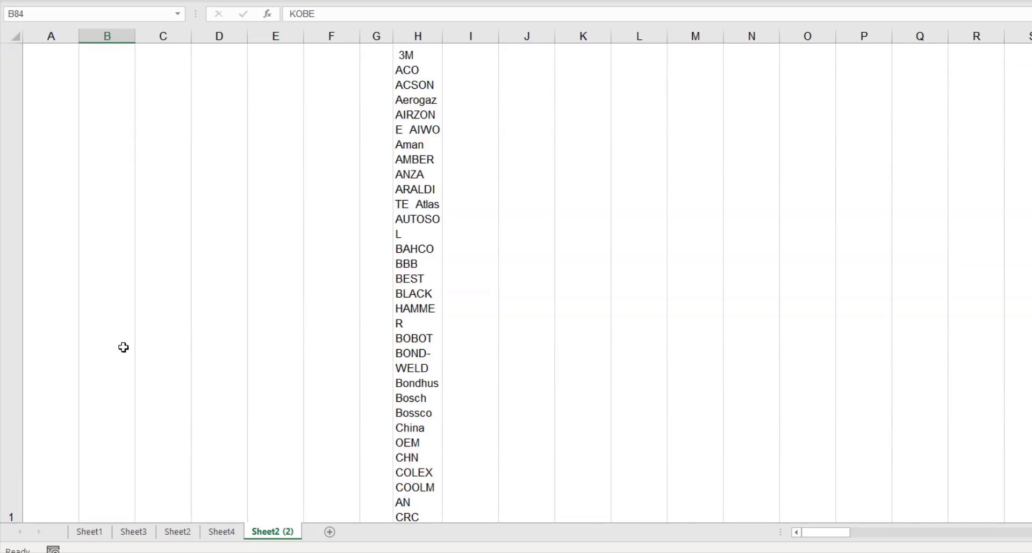
click(124, 348)
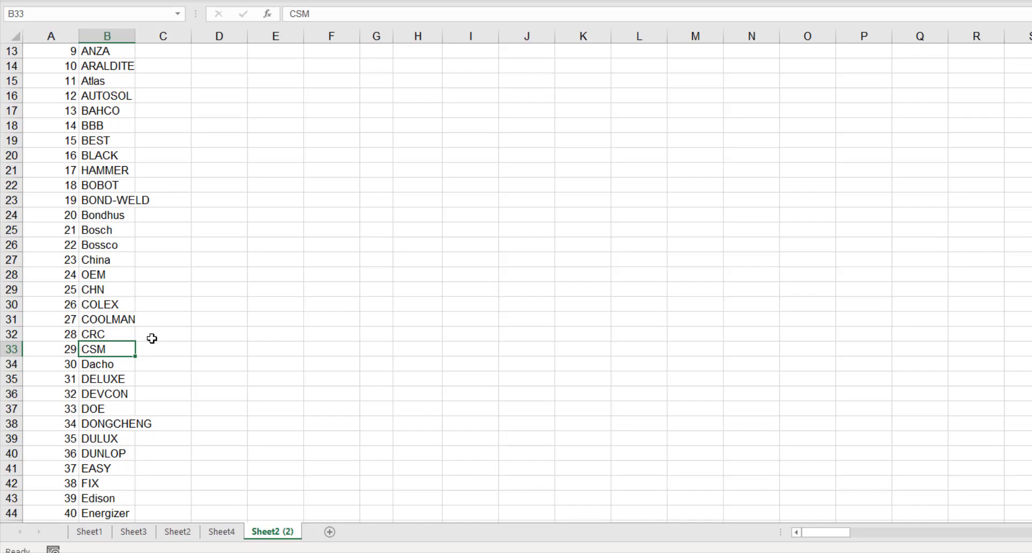
key(Left)
key(ctrl+Down)
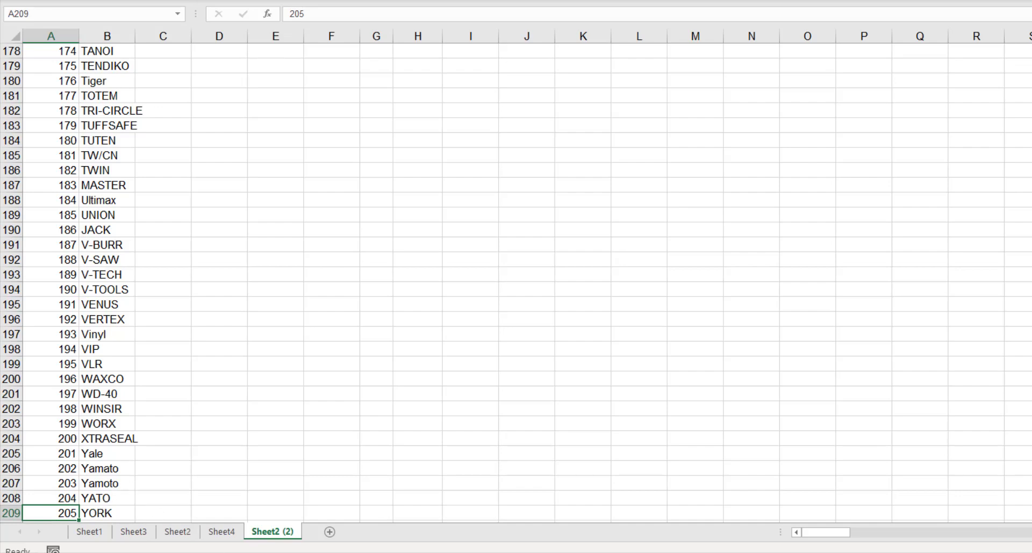
Switch to the LinkedIn profile in the browser to view the received recommendation about extracting option values.
click(401, 526)
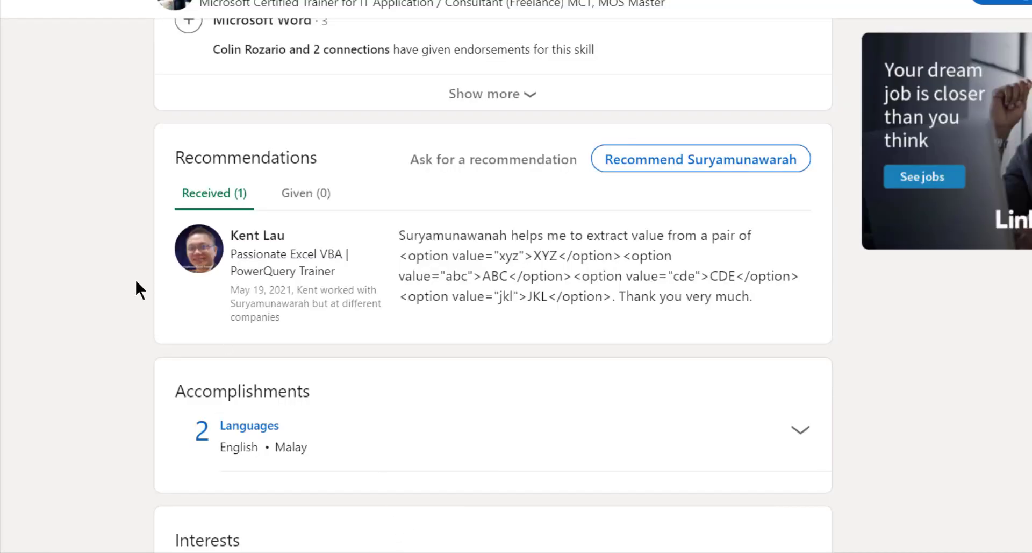